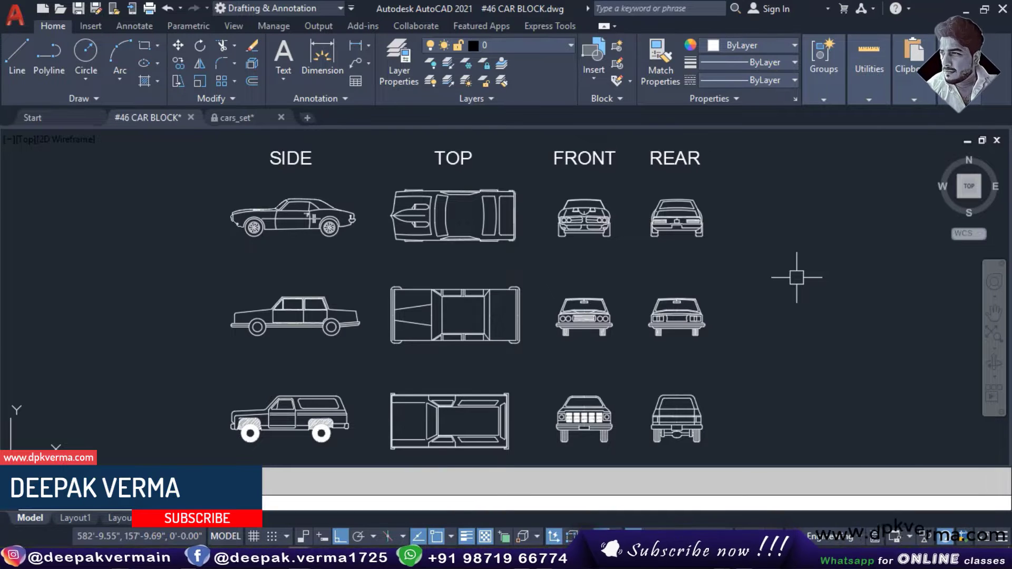
- Pan and zoom to shift the SIDE, TOP, FRONT and REAR car views toward the left
middle_drag(767, 297, 766, 290)
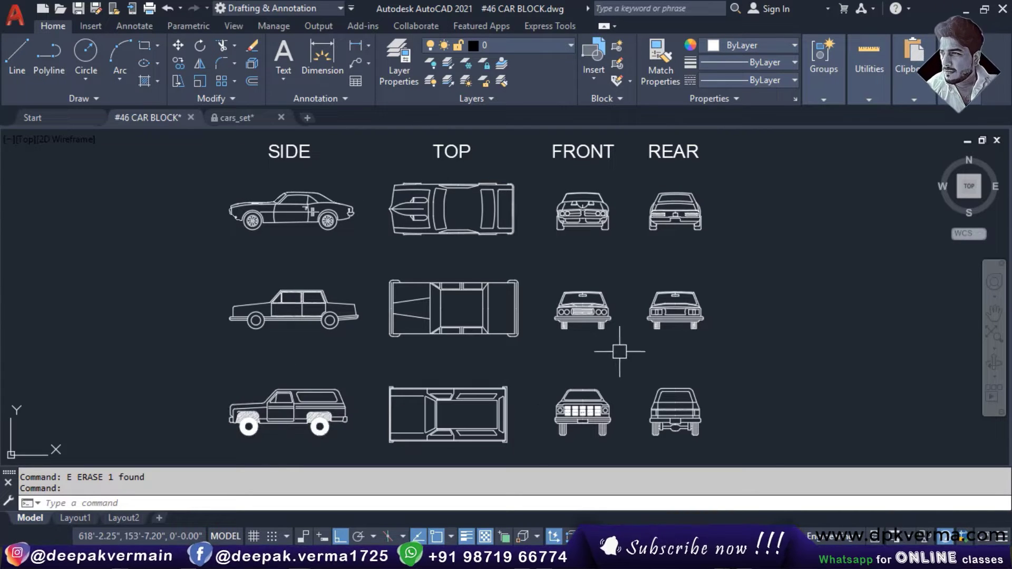
scroll(619, 350, down, 2)
mouse_move(647, 345)
middle_down()
mouse_move(469, 317)
mouse_move(338, 317)
middle_up()
scroll(445, 343, down, 2)
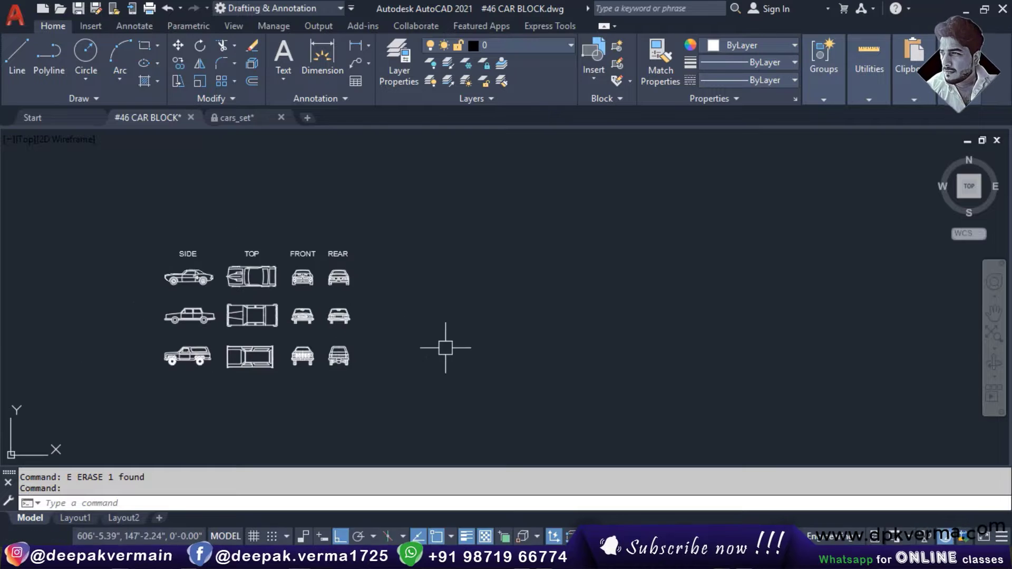
scroll(458, 344, up, 2)
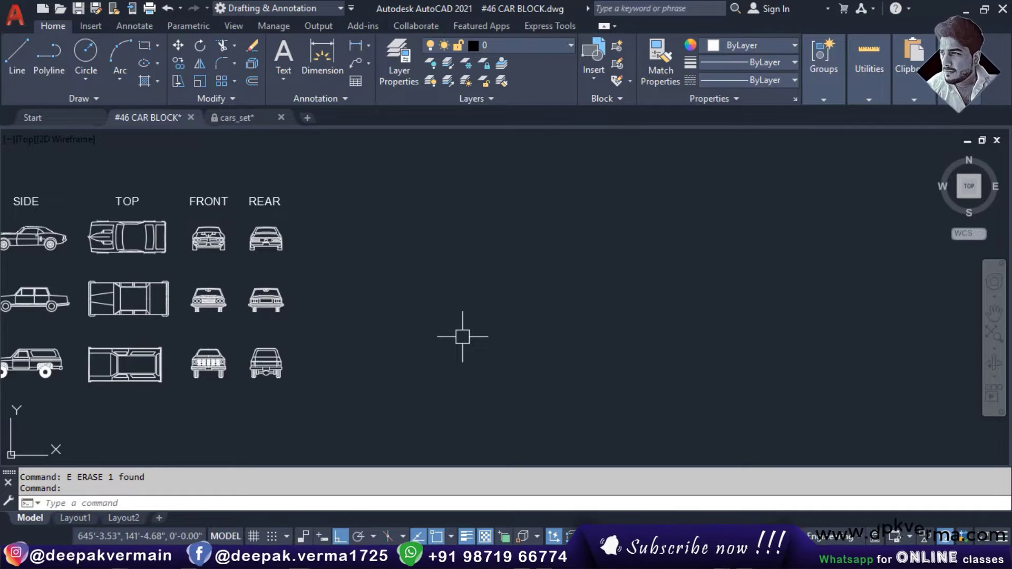
mouse_move(462, 336)
middle_down()
mouse_move(311, 337)
mouse_move(539, 341)
middle_up()
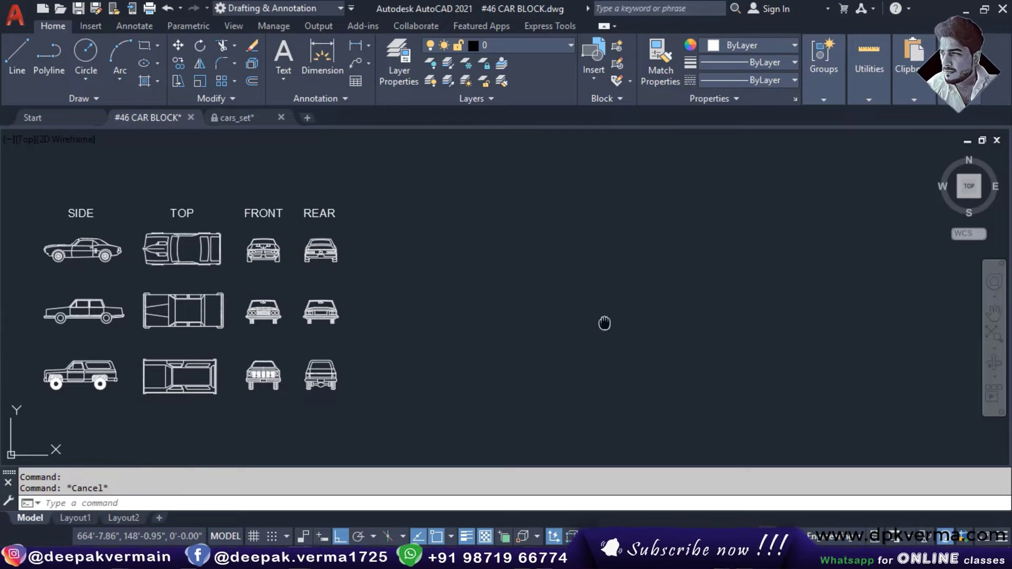
middle_drag(604, 322, 533, 316)
text(DC)
- Drag the 'Car - sedan side' block from Landscaping.dwg beside the REAR views, then close DesignCenter
key(Return)
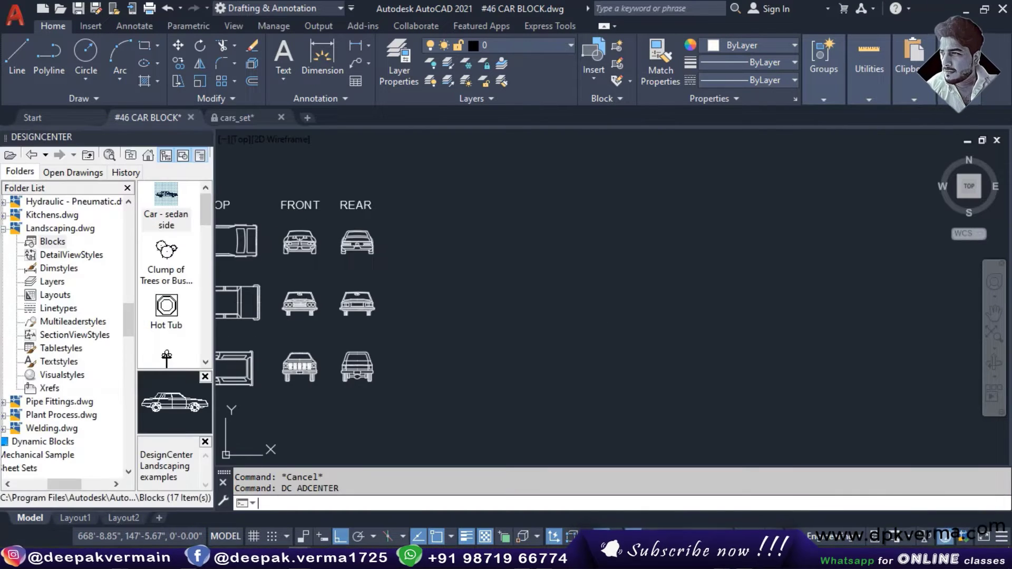
drag(113, 140, 469, 152)
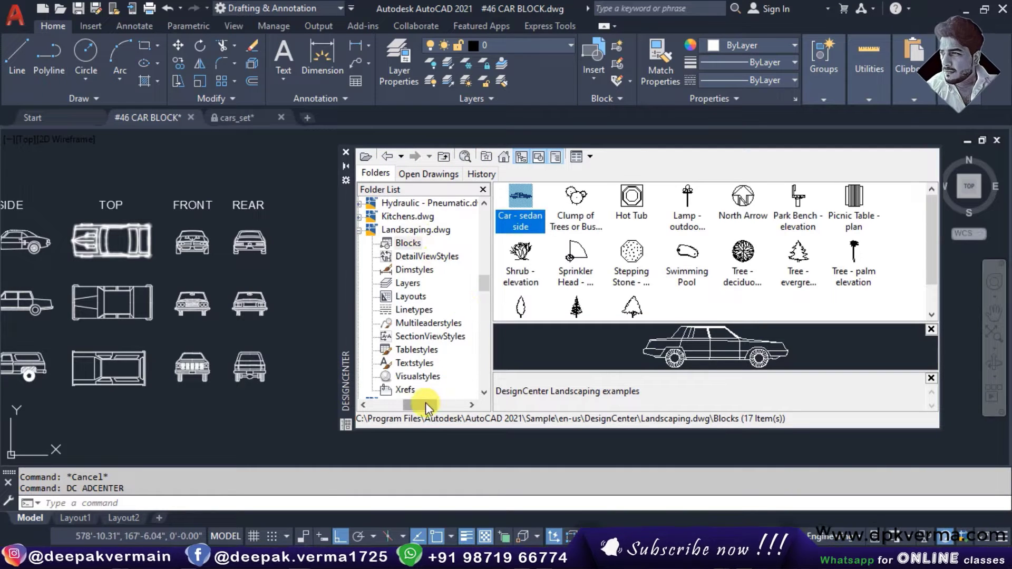
drag(421, 405, 415, 405)
click(428, 231)
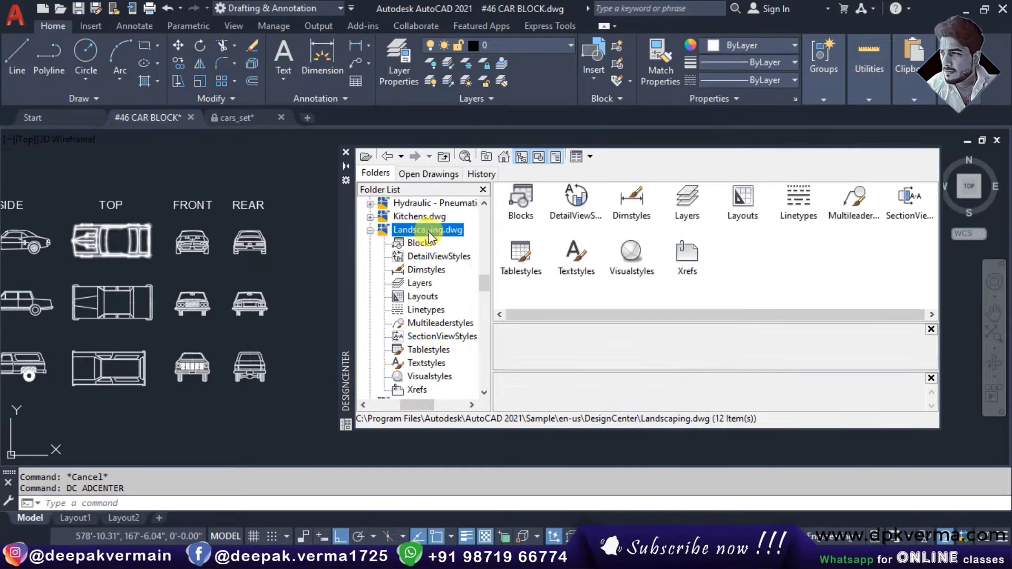
click(420, 245)
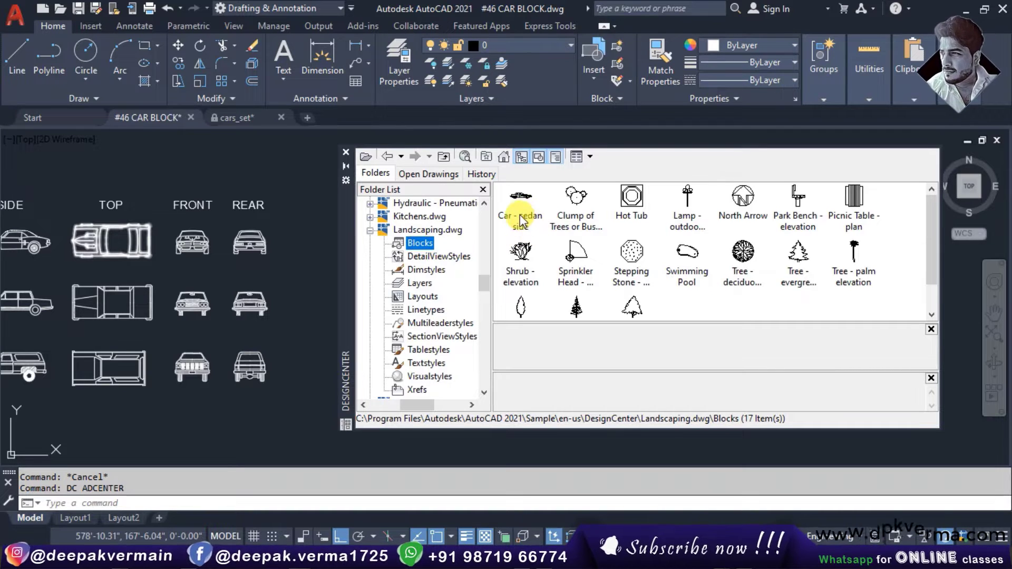
mouse_move(520, 220)
mouse_down()
mouse_move(318, 278)
mouse_move(320, 286)
mouse_up()
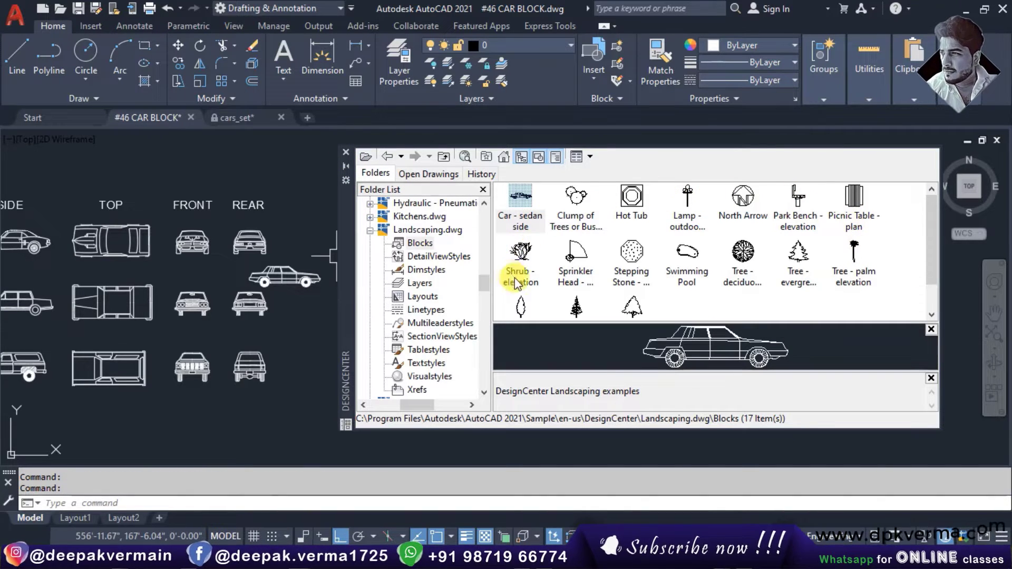
click(346, 152)
click(292, 278)
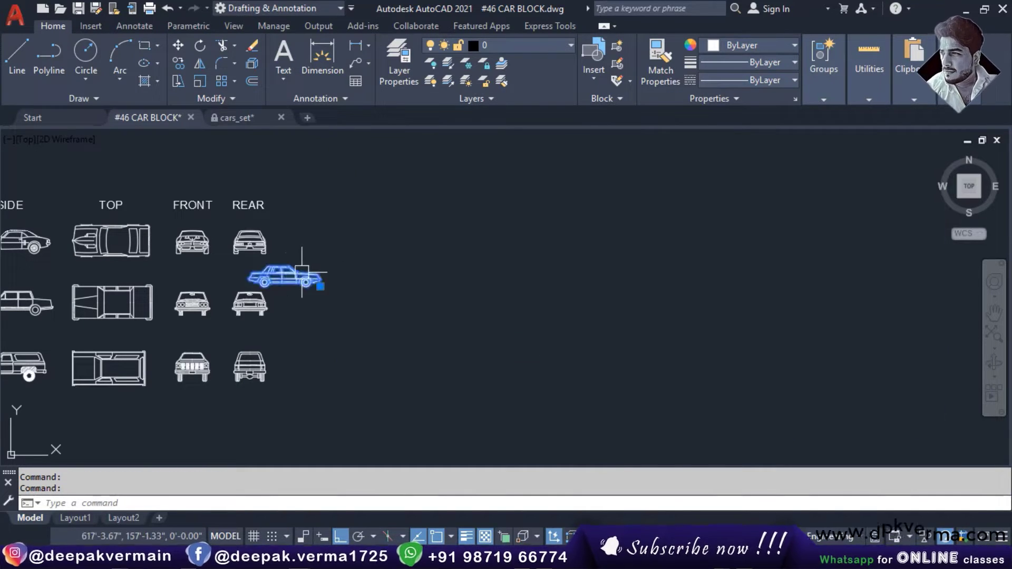
click(320, 286)
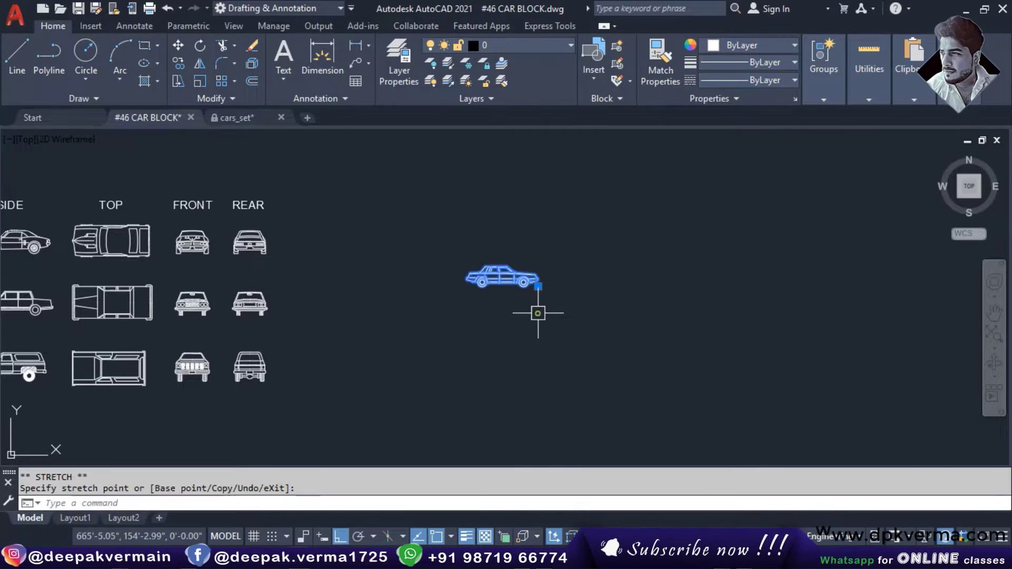
scroll(527, 271, up, 5)
key(Escape)
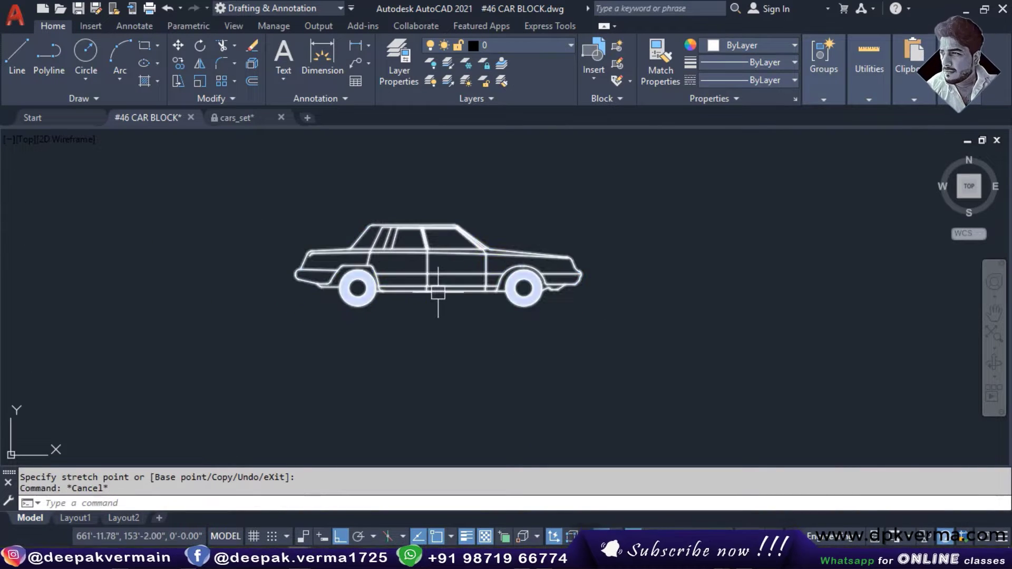
scroll(372, 284, up, 3)
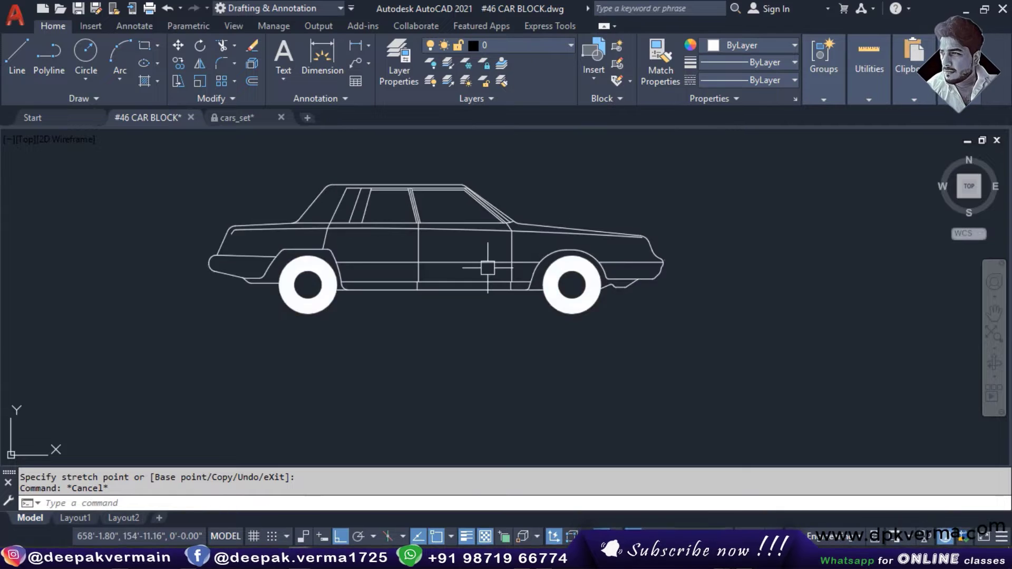
scroll(406, 267, down, 3)
scroll(481, 257, down, 2)
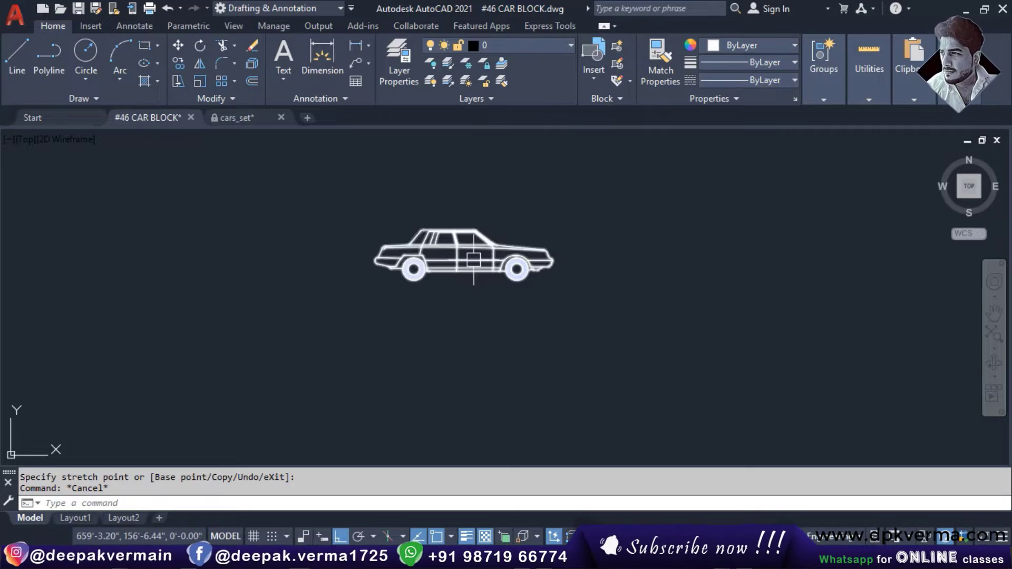
scroll(473, 260, up, 2)
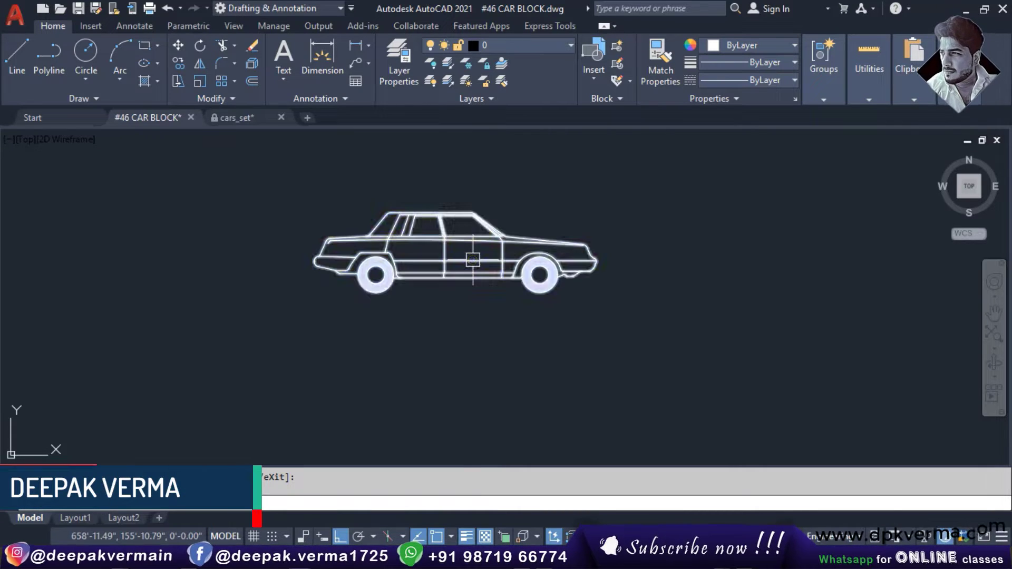
click(473, 260)
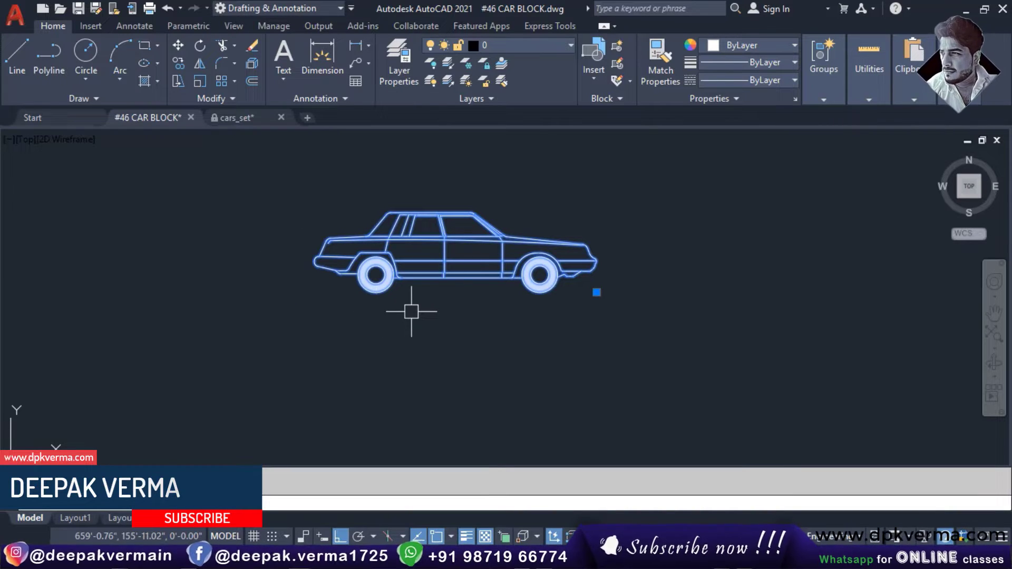
scroll(430, 232, down, 2)
scroll(441, 234, up, 2)
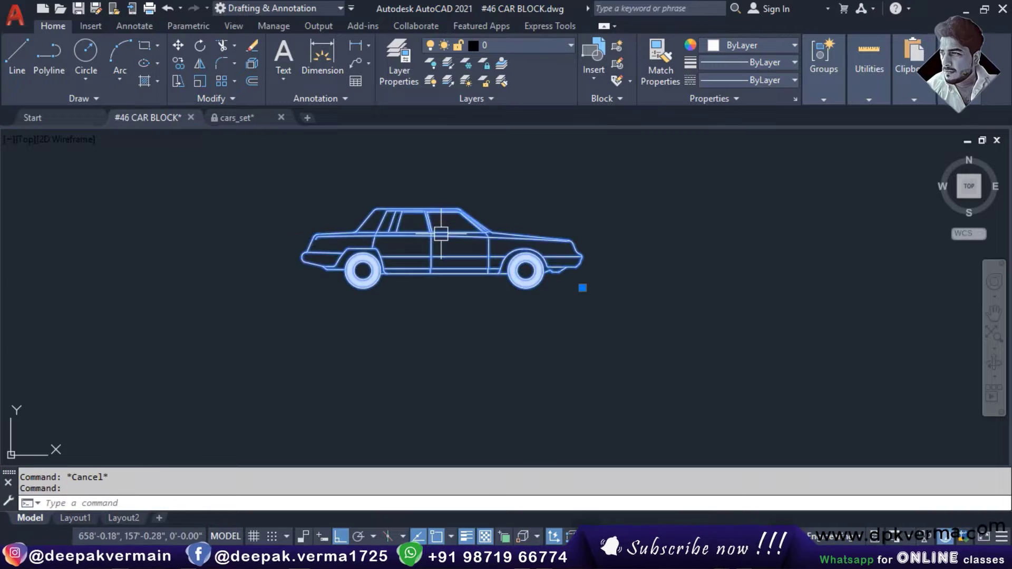
middle_drag(441, 234, 331, 256)
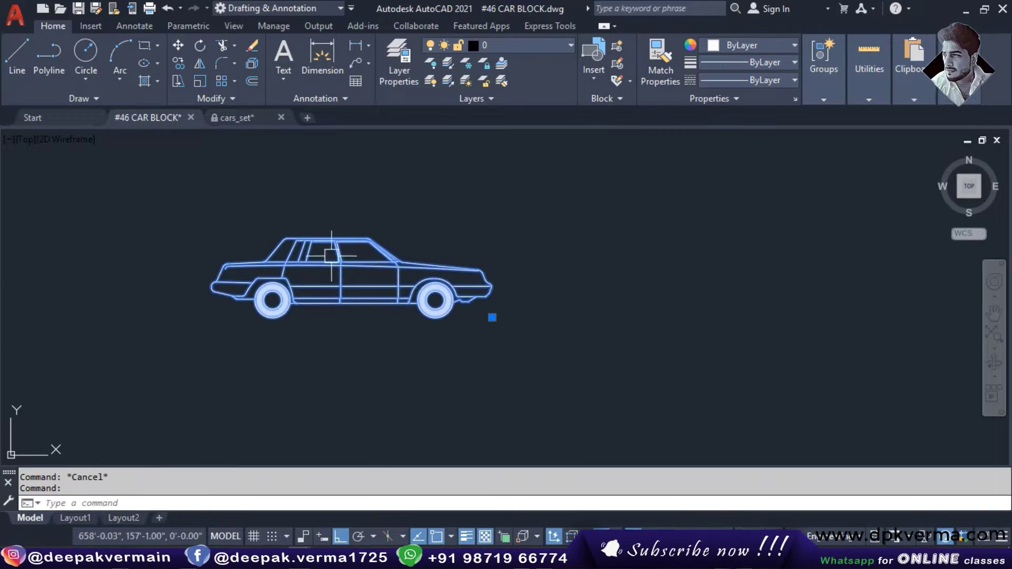
click(240, 117)
scroll(502, 255, down, 5)
scroll(463, 264, down, 2)
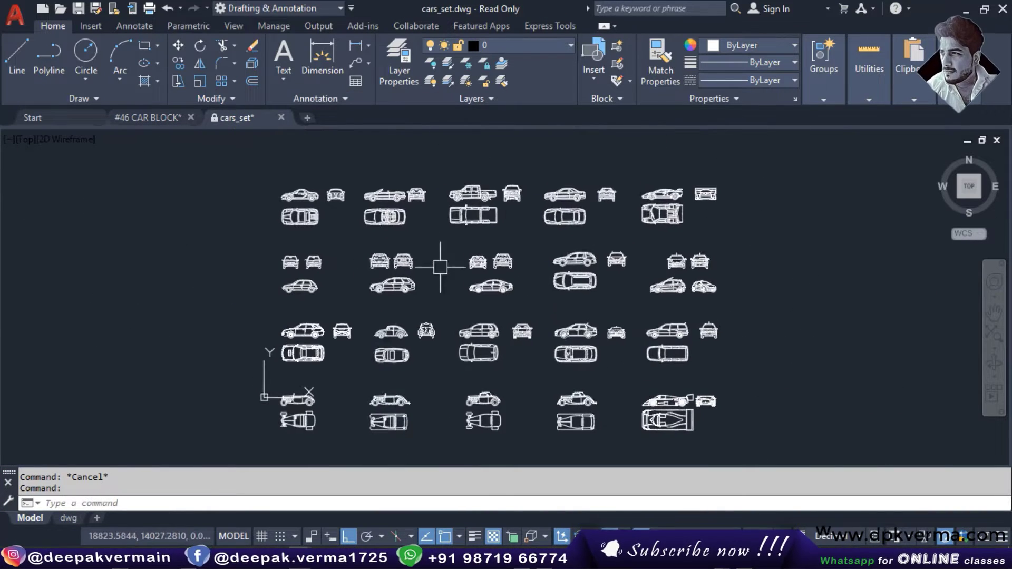
scroll(314, 195, up, 8)
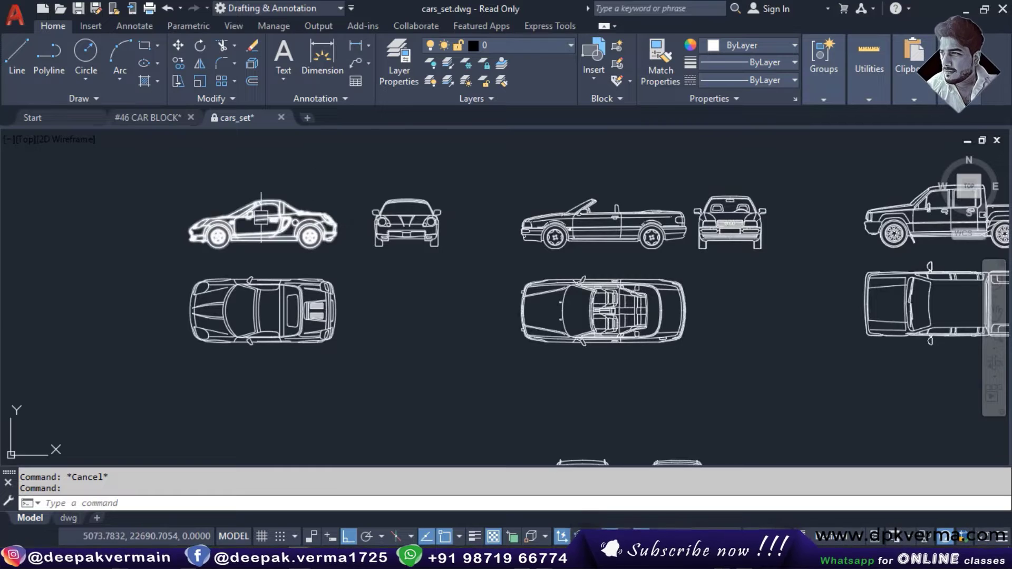
scroll(337, 216, down, 2)
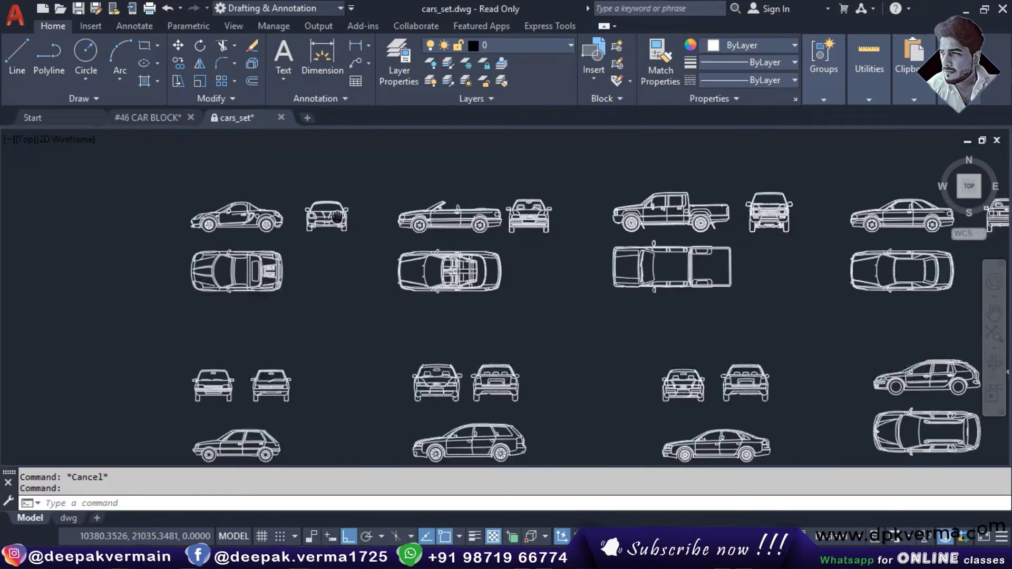
middle_drag(336, 216, 96, 142)
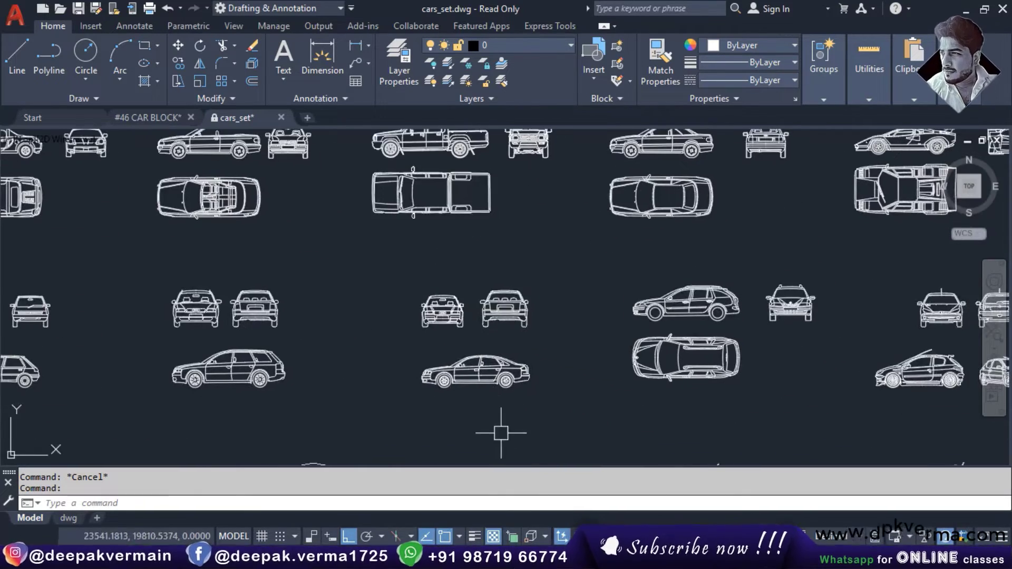
middle_drag(308, 396, 646, 394)
- Return to #46 CAR BLOCK and bring the sedan block and reference cars into view
click(169, 125)
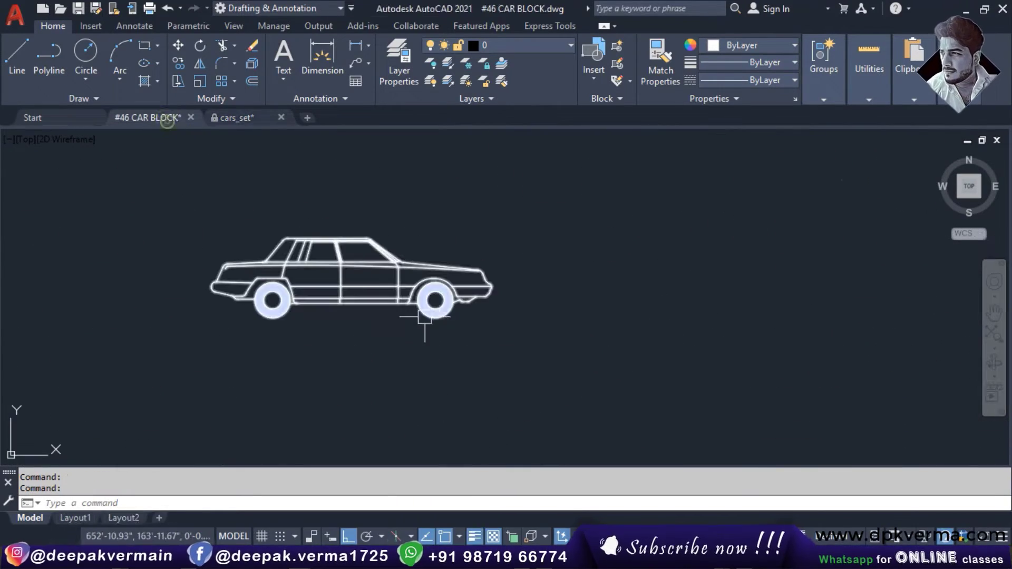
scroll(391, 312, down, 4)
click(523, 296)
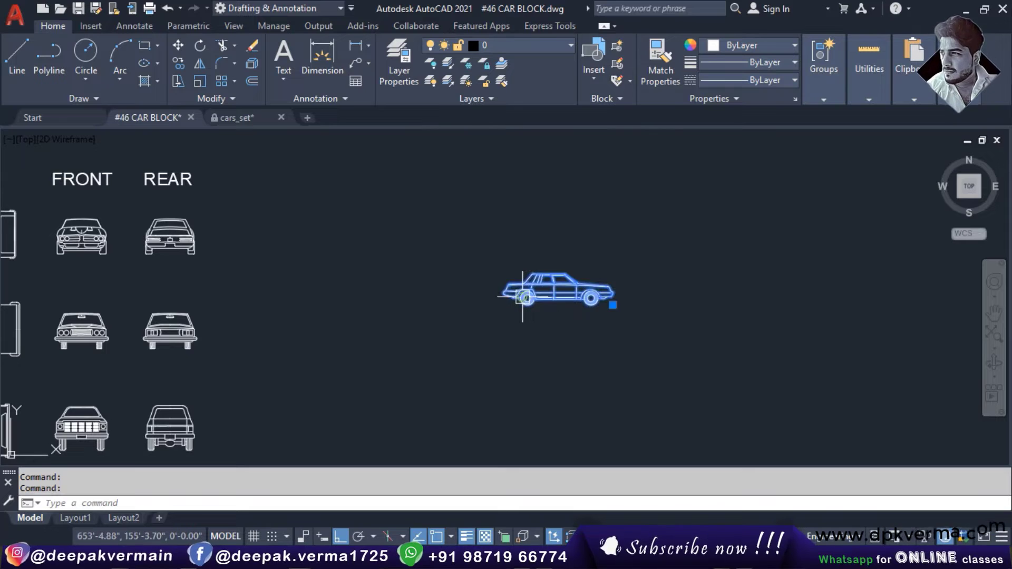
scroll(561, 309, down, 2)
middle_drag(565, 305, 488, 281)
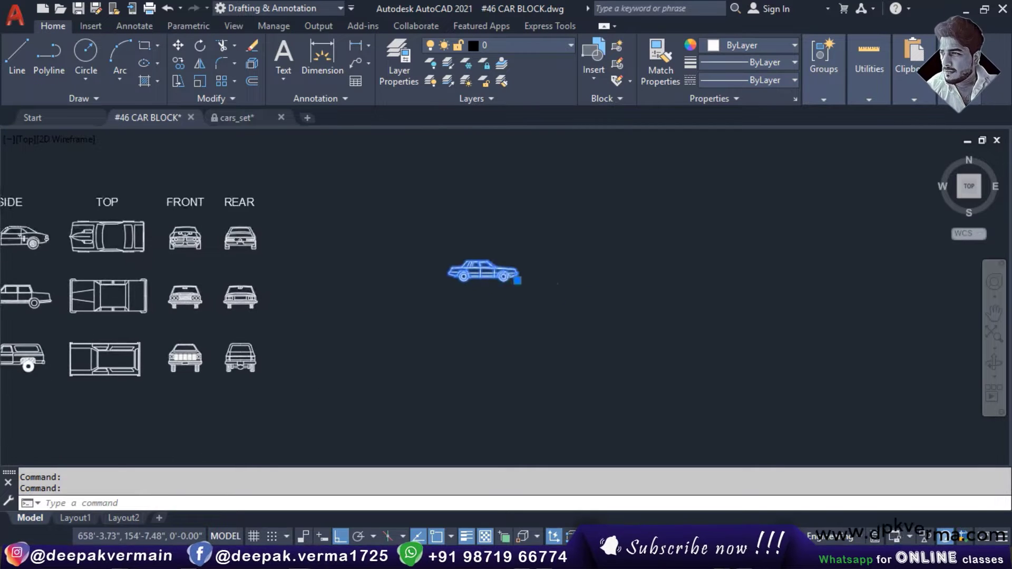
key(Escape)
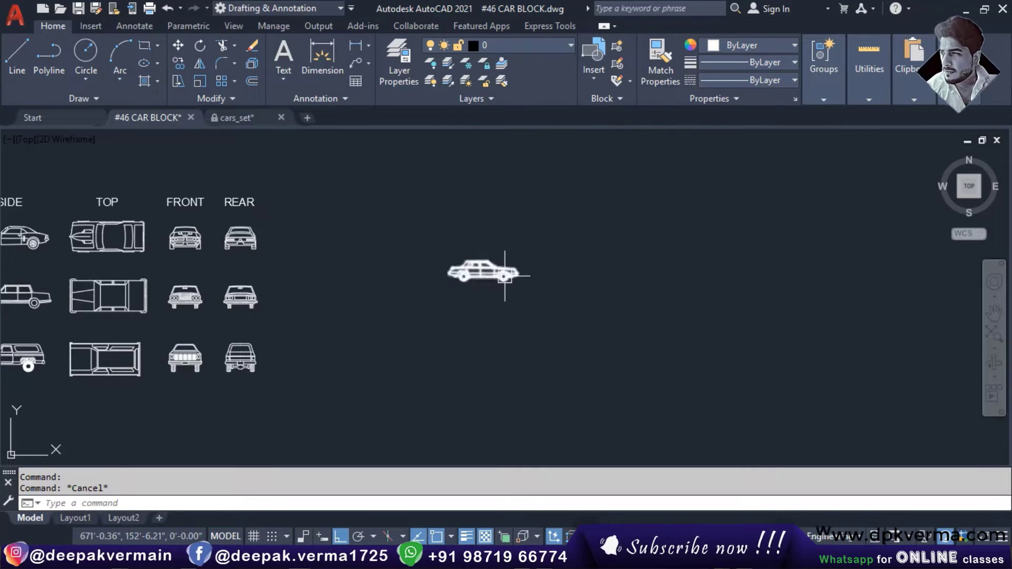
- Move the sedan block by its base grip to sit above the reference views
click(504, 275)
middle_drag(488, 299, 590, 348)
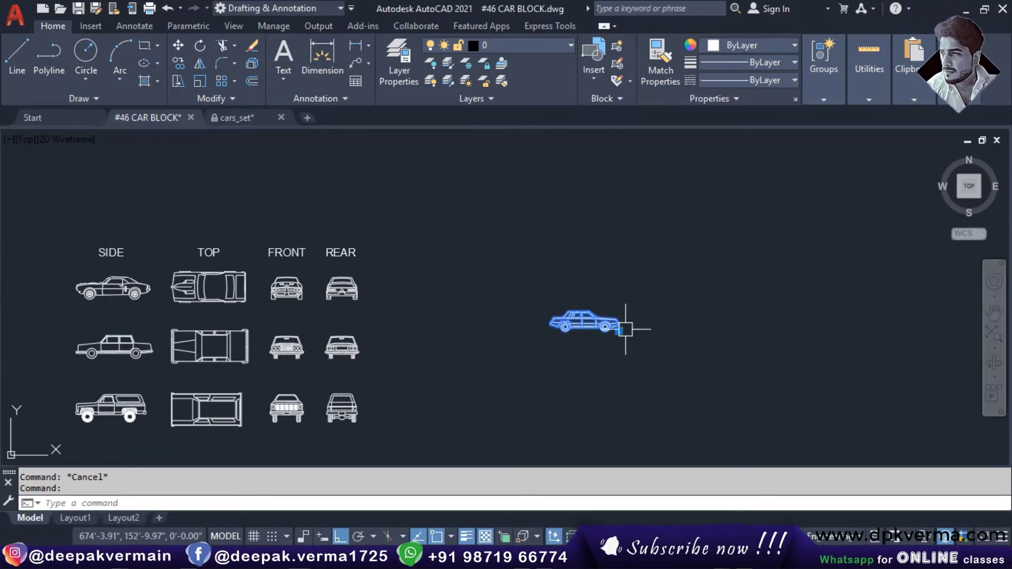
click(625, 329)
click(531, 163)
key(Escape)
middle_drag(555, 187, 514, 172)
key(Escape)
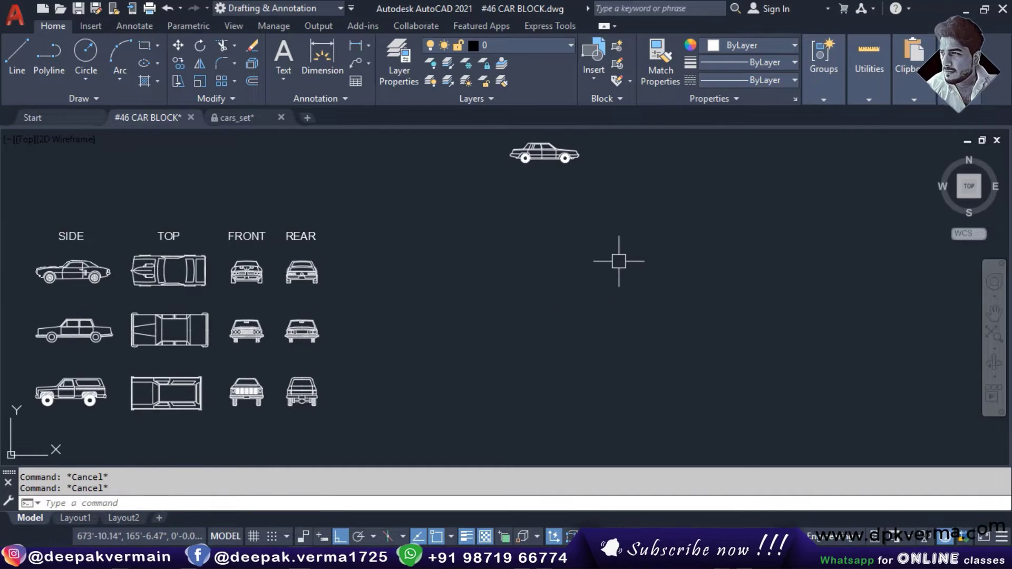
click(236, 27)
- Show the classic menu bar and bring up the Tool Palettes
click(61, 28)
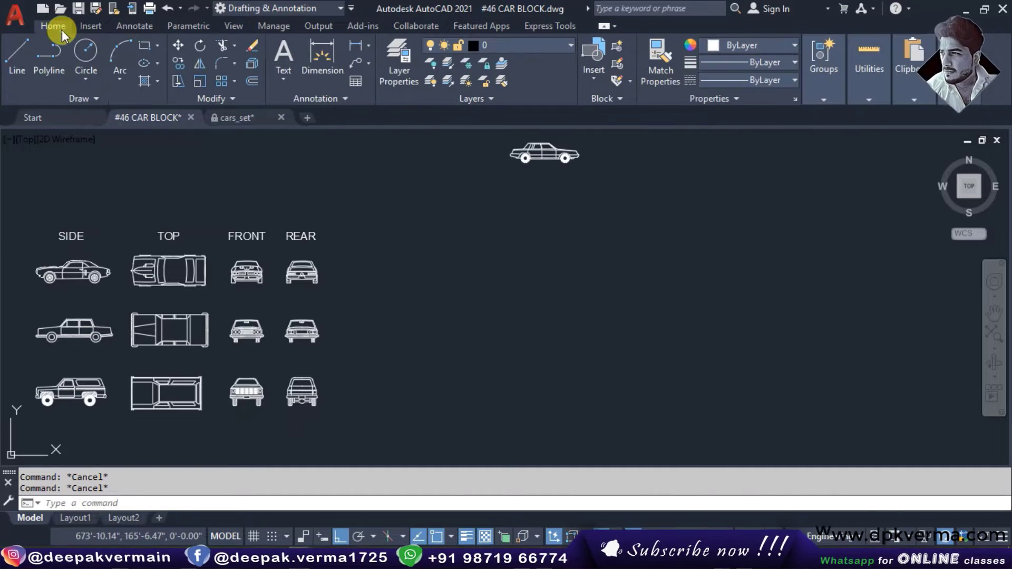
click(351, 8)
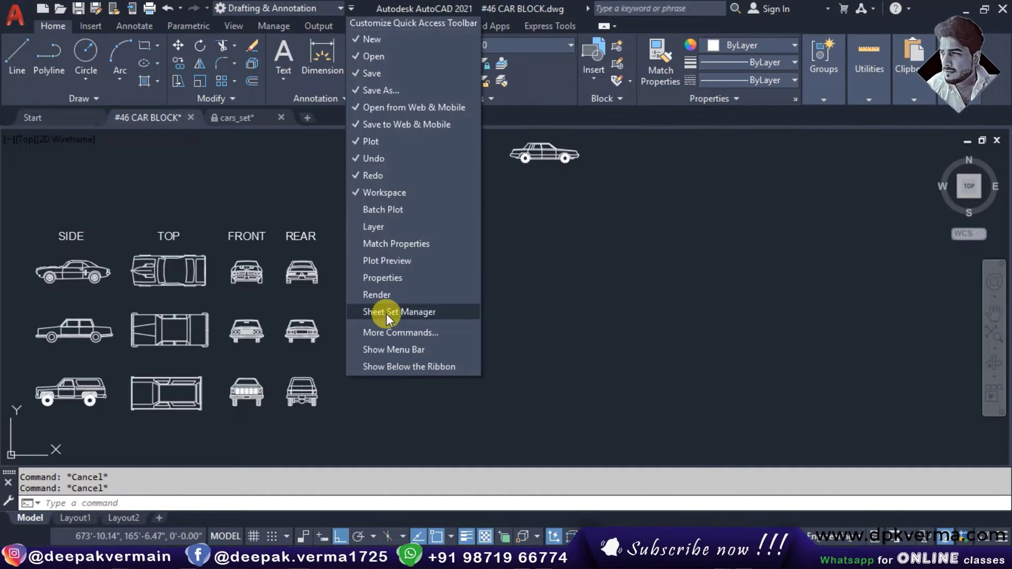
click(389, 350)
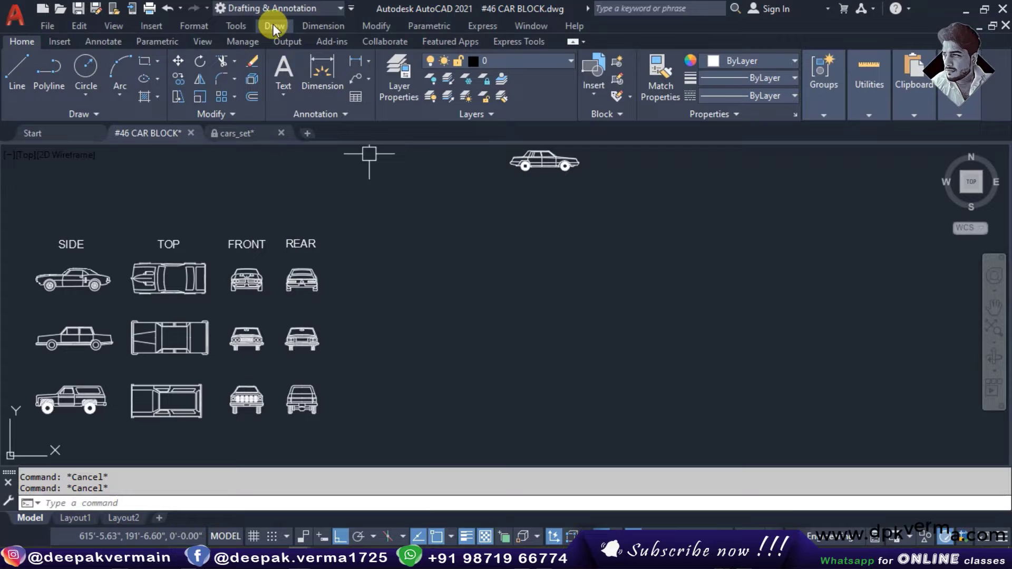
click(236, 26)
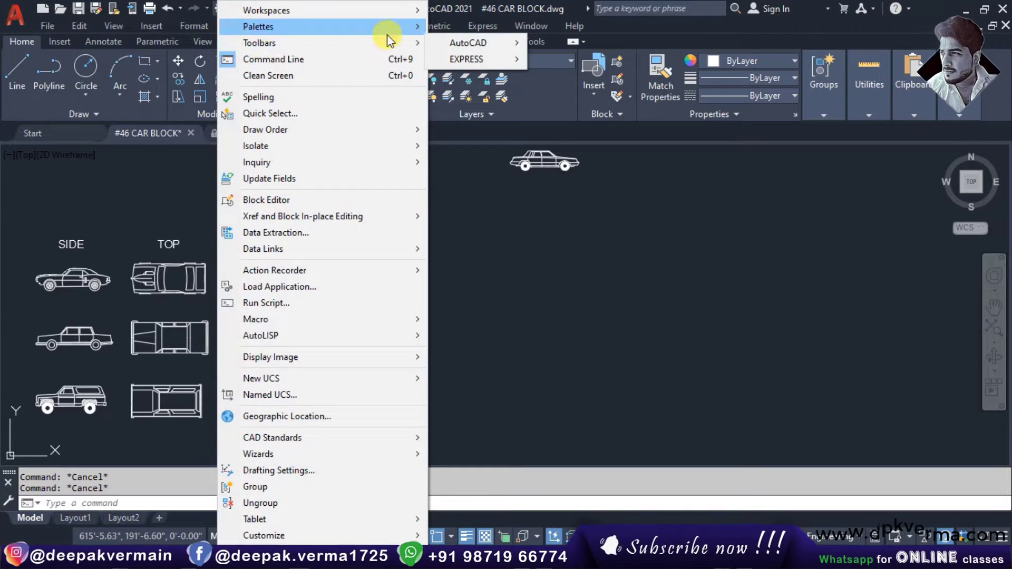
mouse_move(257, 27)
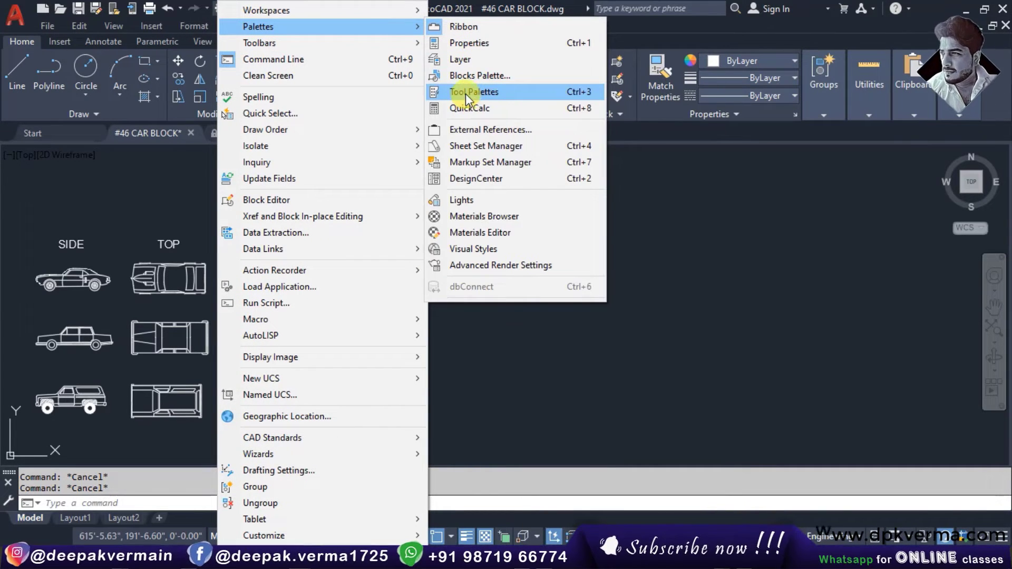
click(582, 93)
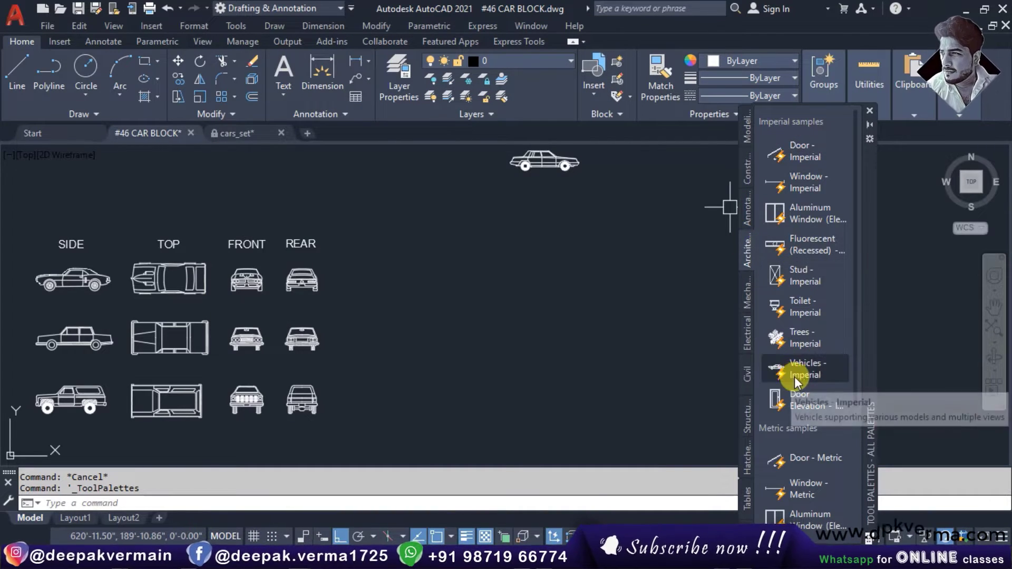
- Place a Vehicles - Imperial sports car block to the right of the reference views
click(824, 378)
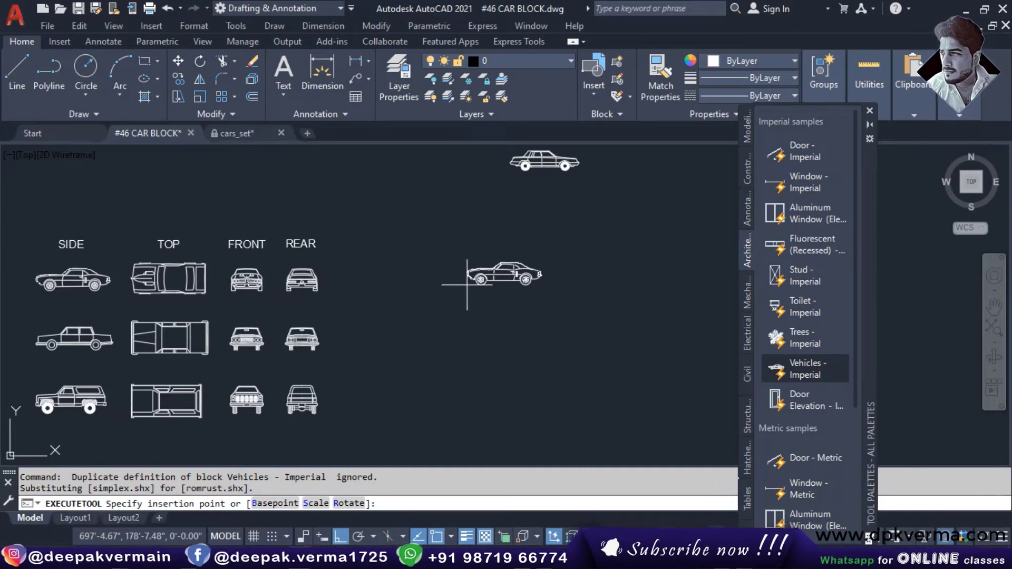
click(466, 284)
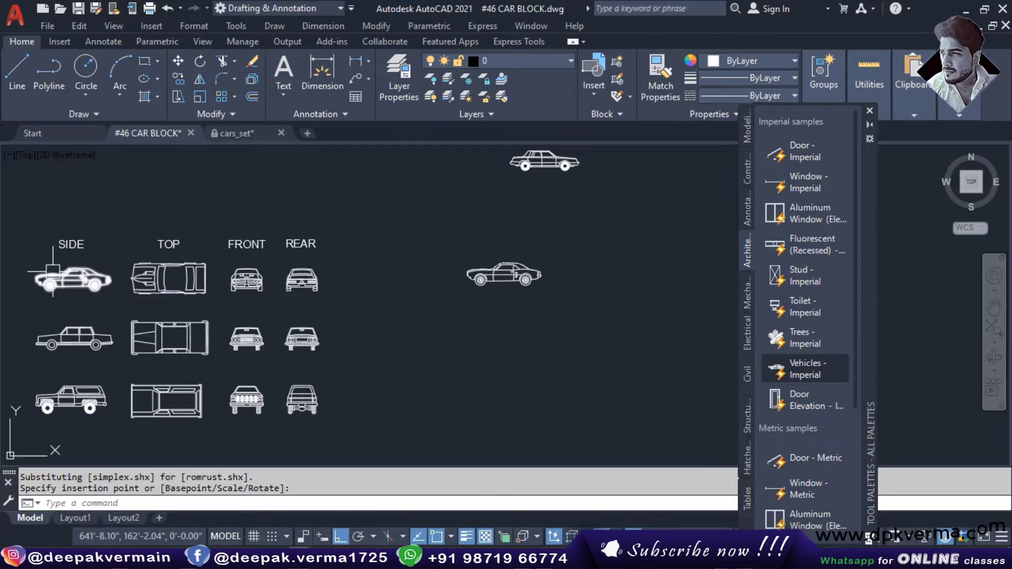
middle_drag(61, 278, 124, 262)
middle_drag(501, 263, 447, 264)
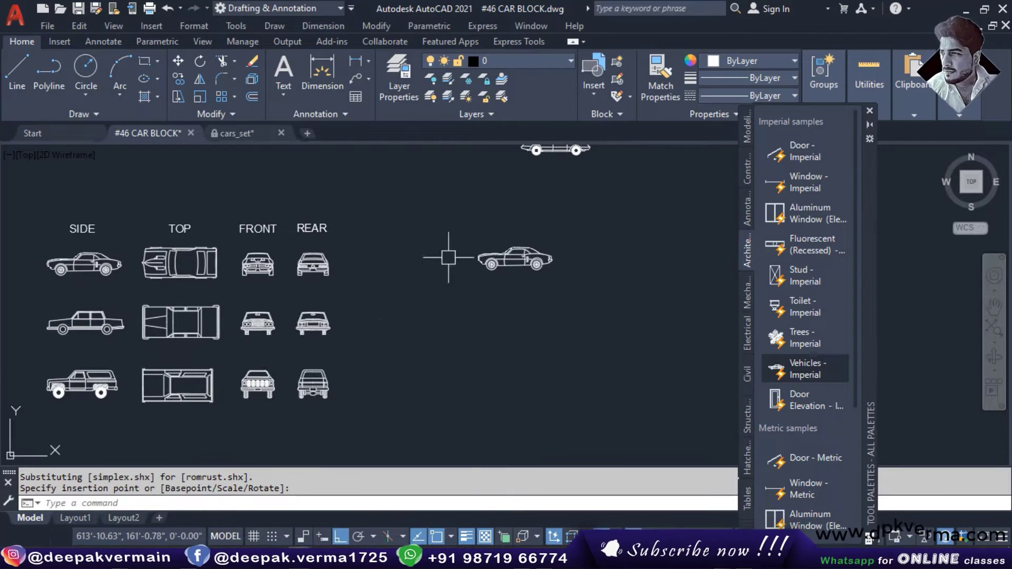
click(520, 261)
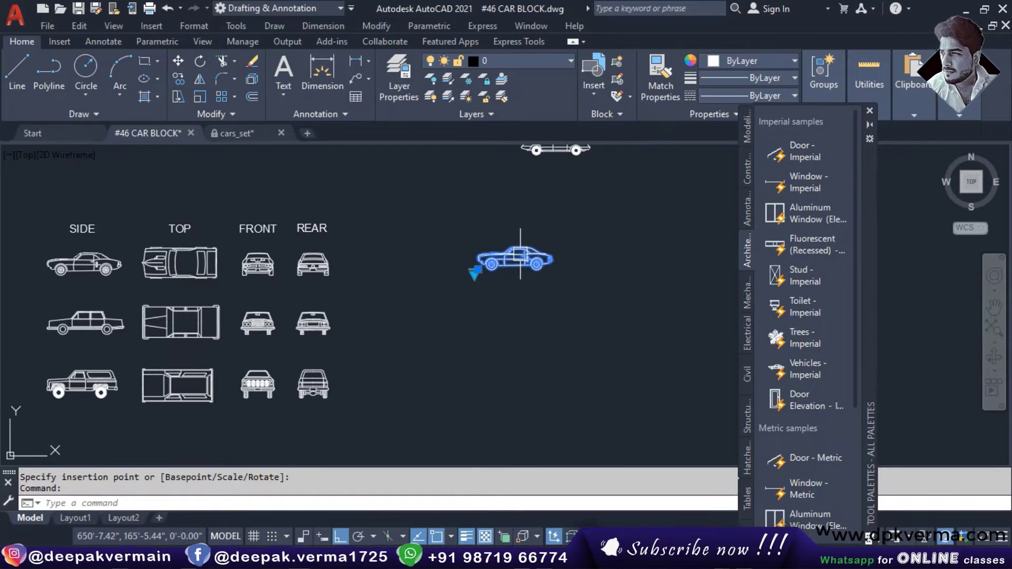
- Grab the sports car's base grip, then cancel the stretch, leaving the car in place
middle_drag(482, 266, 583, 237)
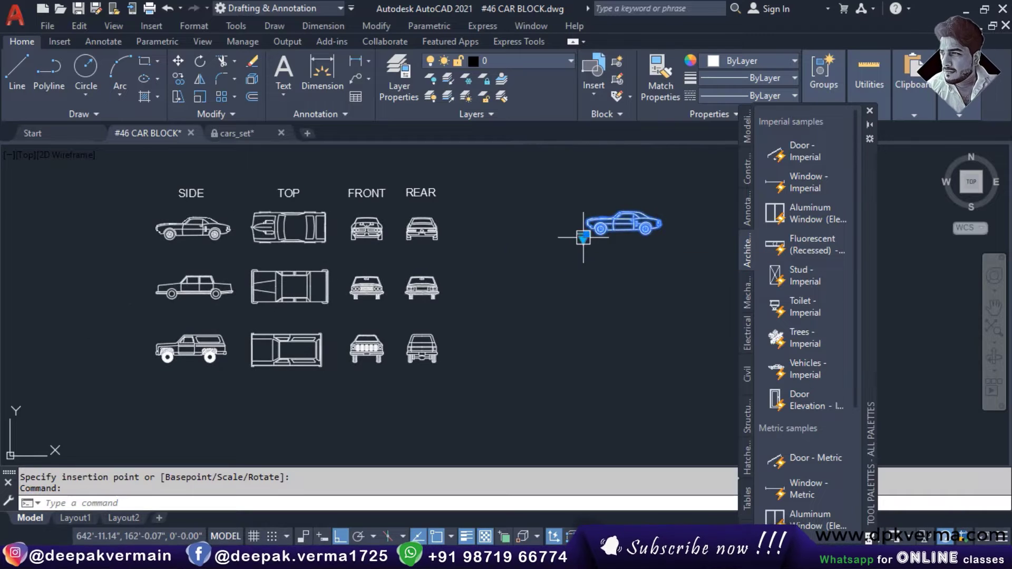
click(587, 234)
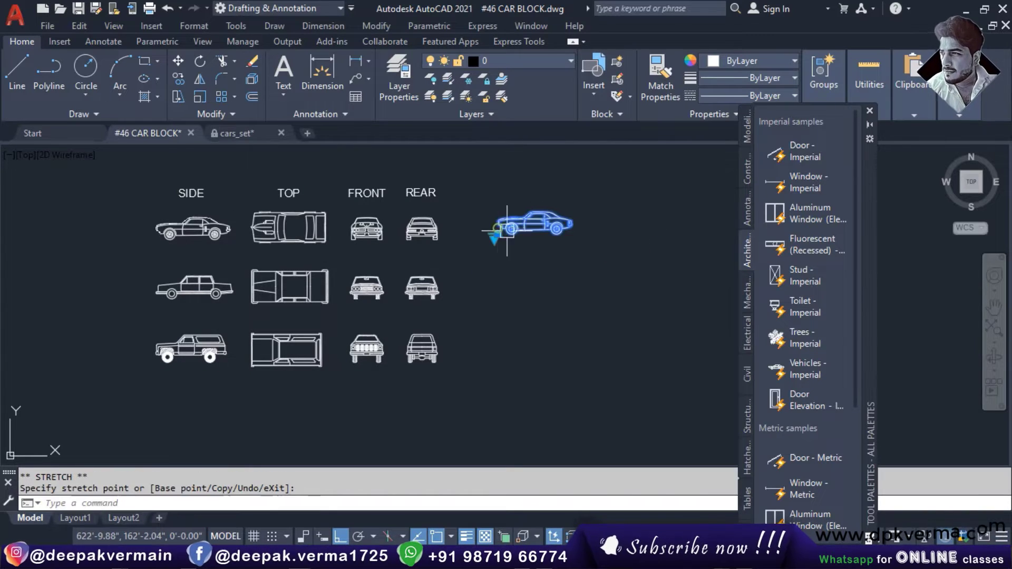
scroll(533, 246, up, 2)
mouse_move(520, 247)
middle_down()
mouse_move(673, 244)
mouse_move(681, 284)
middle_up()
click(865, 97)
key(Escape)
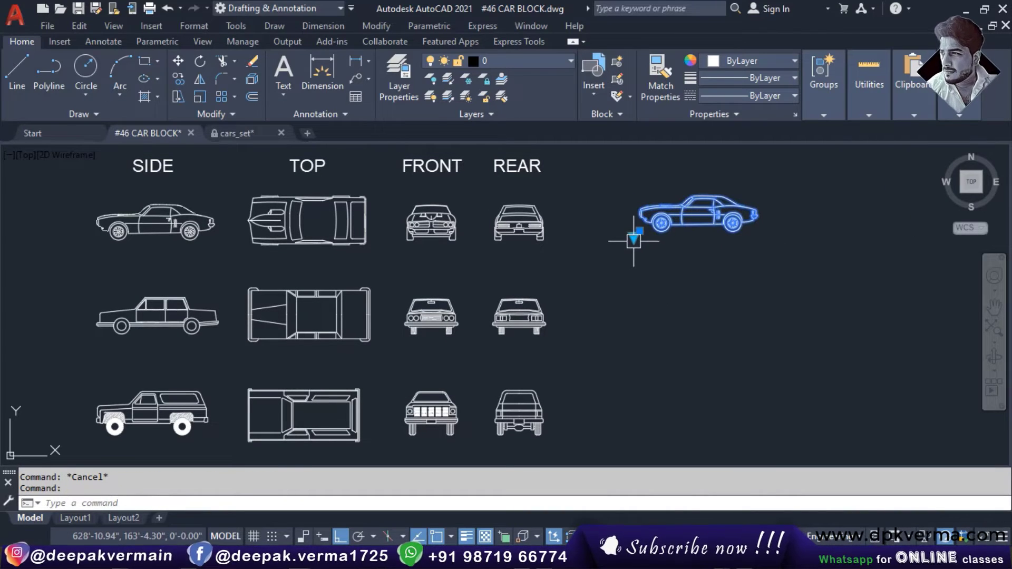
- Switch the car block to Sports Car (Top), then Sports Car (Front)
click(634, 240)
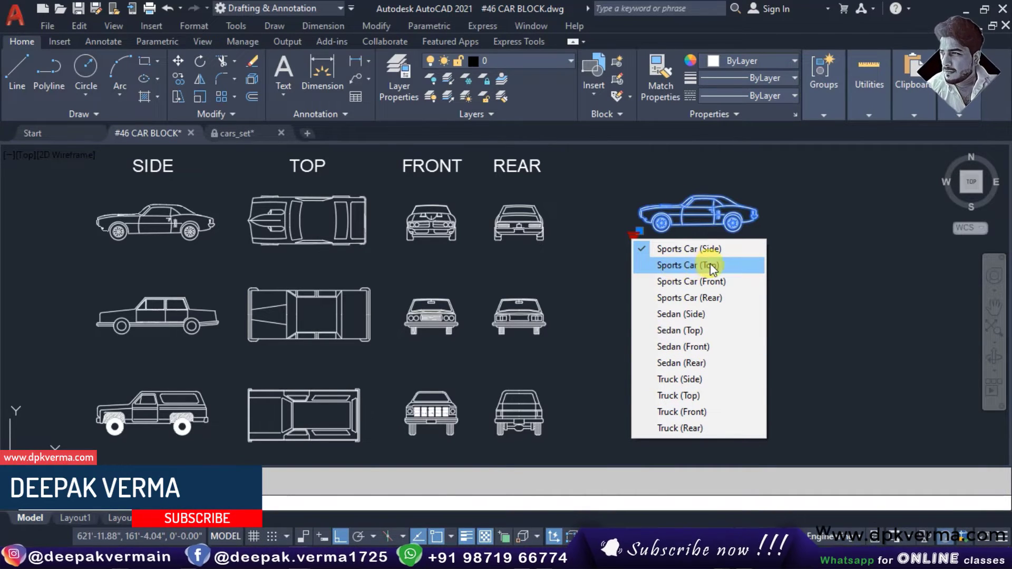
click(710, 266)
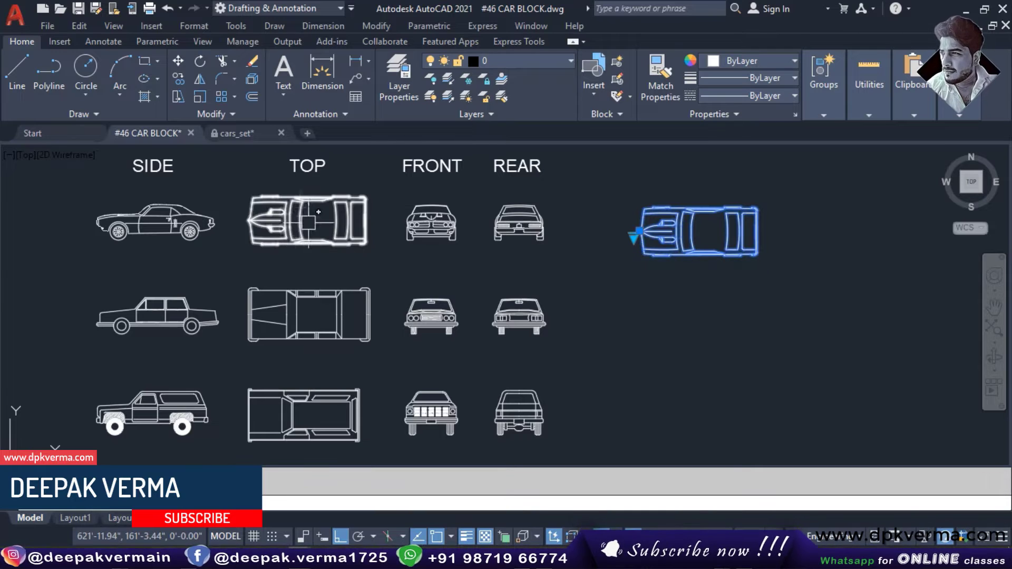
click(633, 238)
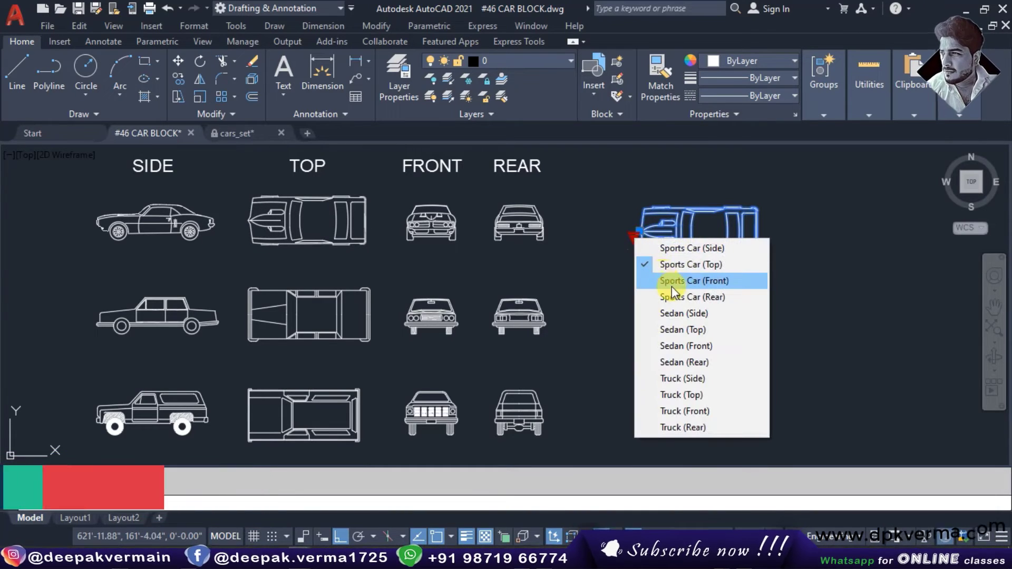
click(716, 281)
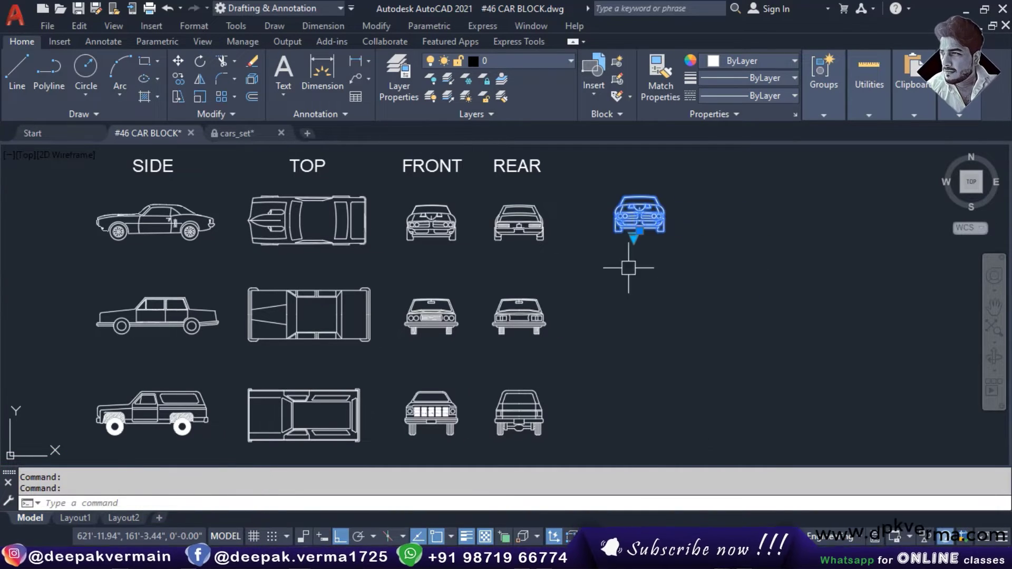
middle_drag(626, 267, 663, 272)
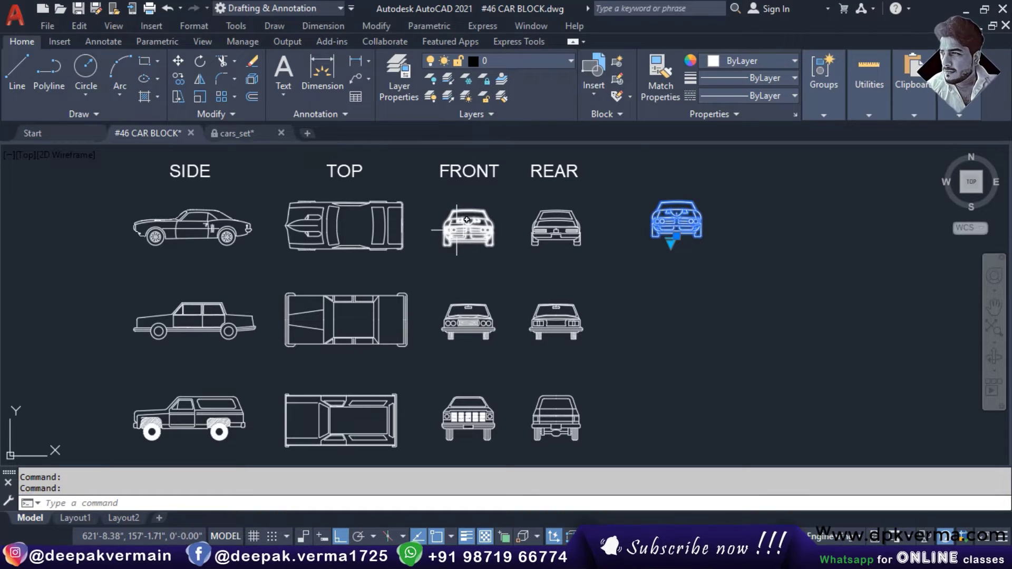
key(Escape)
- Set the car block to Sports Car (Rear) and put it on the WALL layer
click(678, 226)
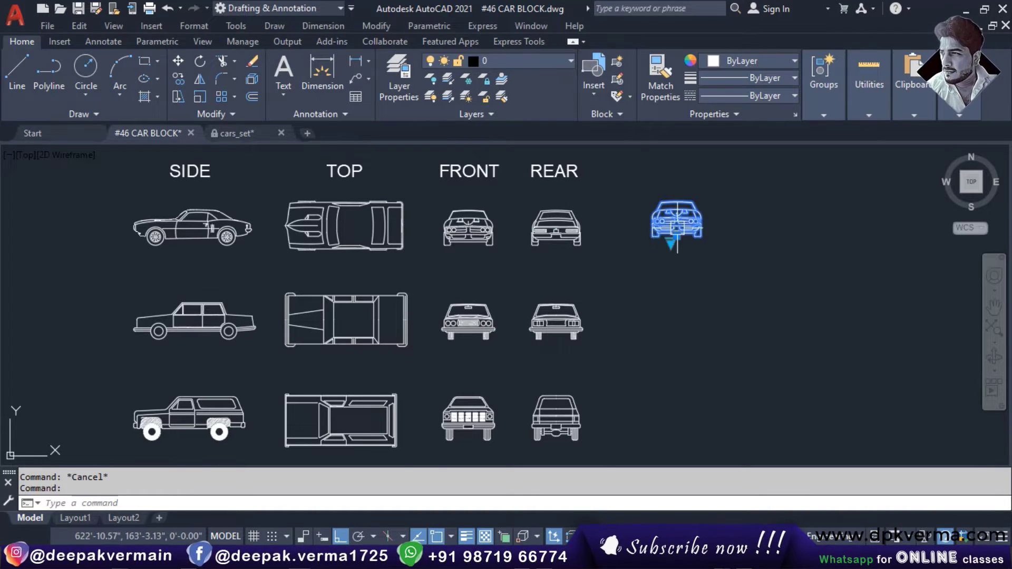
click(671, 243)
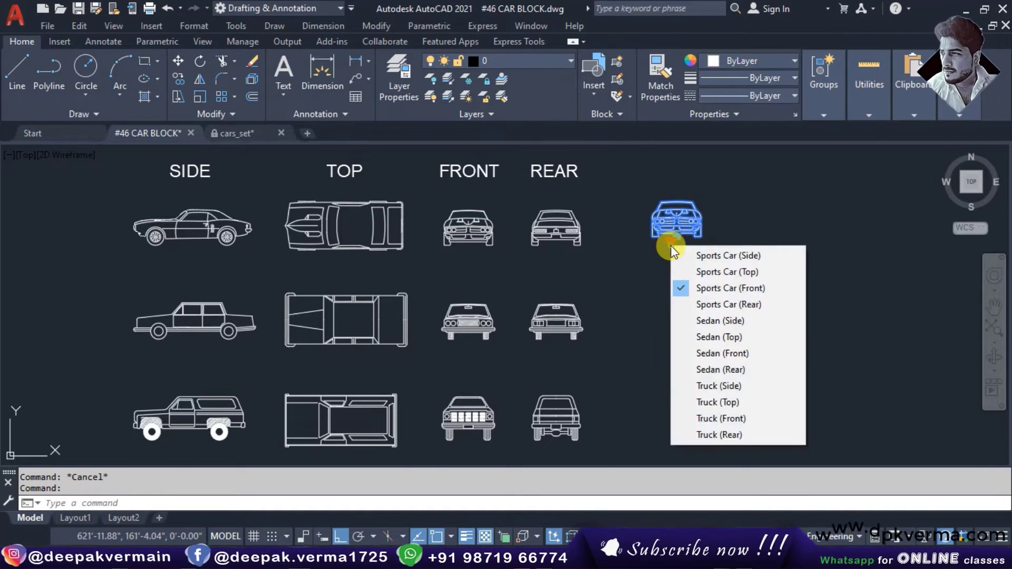
click(704, 306)
key(Escape)
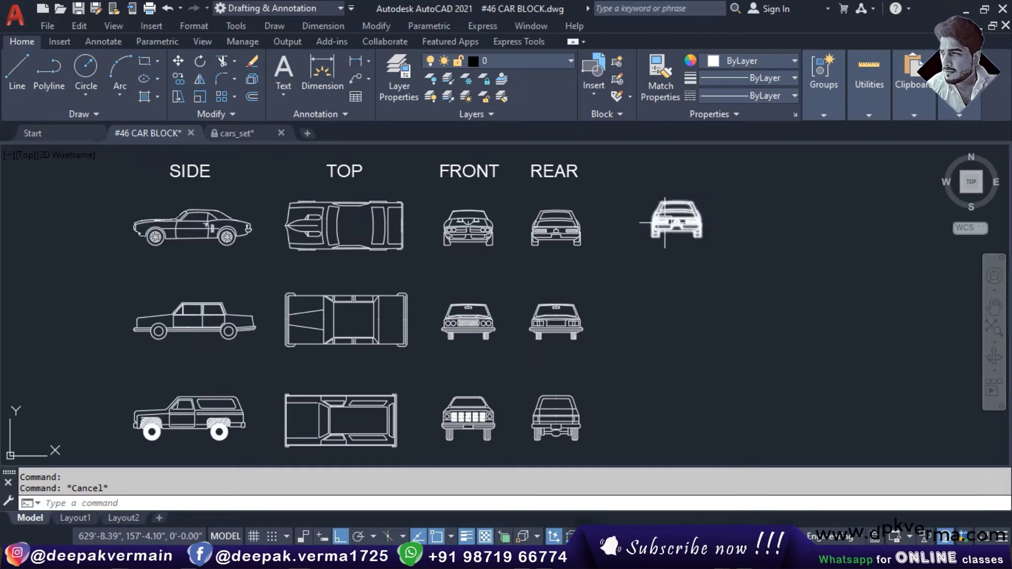
click(665, 222)
click(505, 60)
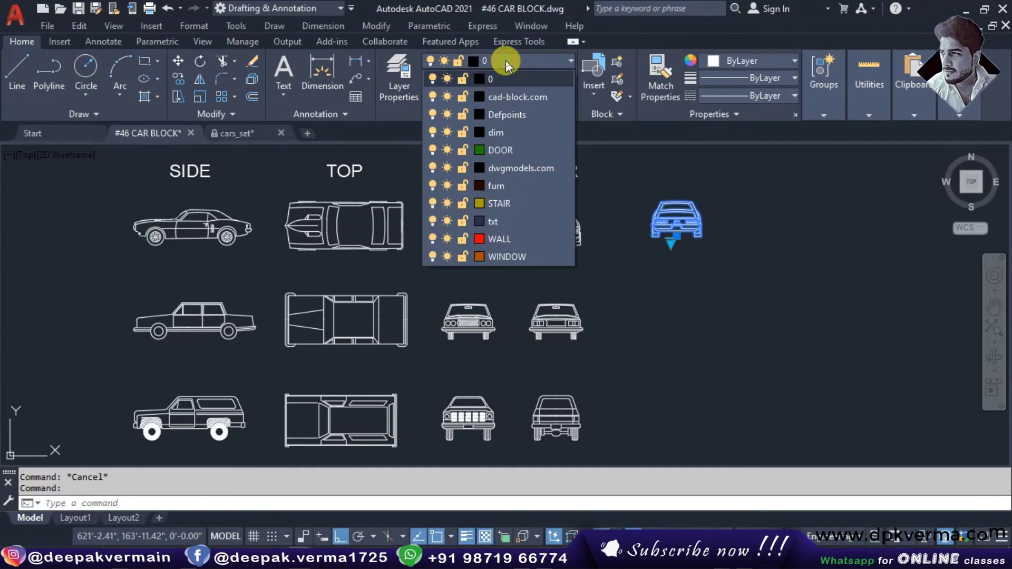
click(502, 240)
- Move the car block further right of the reference views and reselect it
click(676, 236)
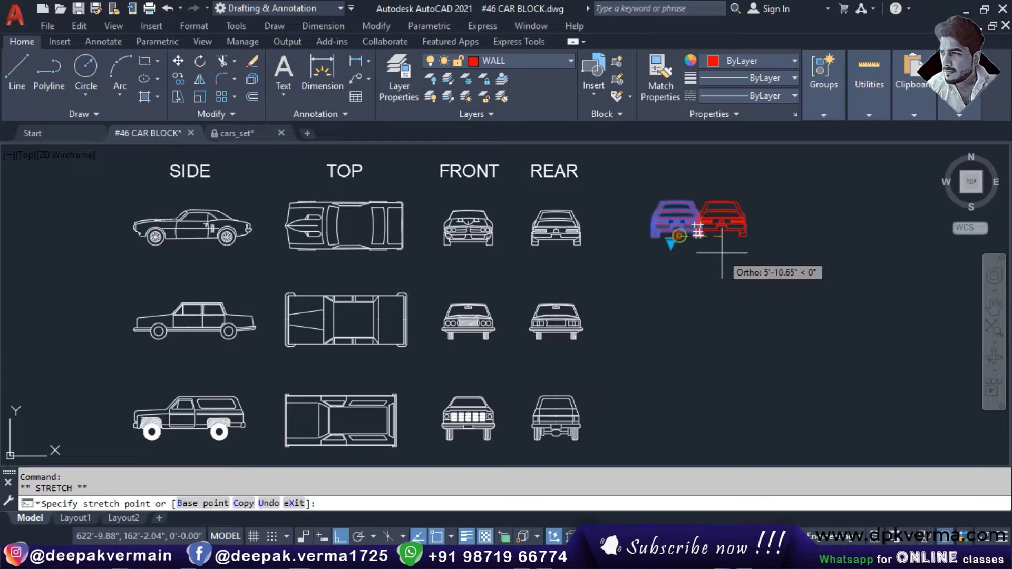
click(721, 236)
key(Escape)
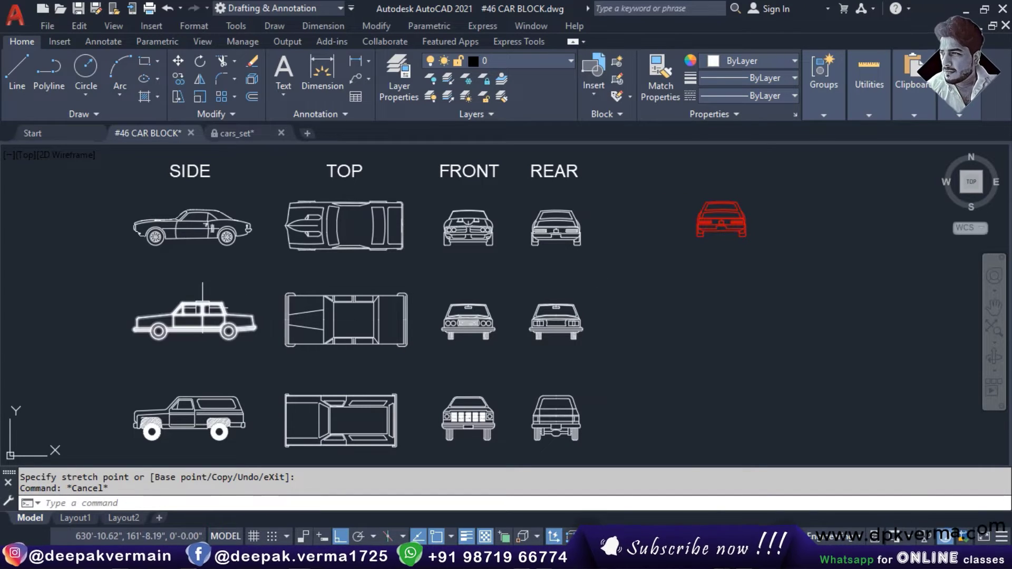
click(721, 222)
click(715, 242)
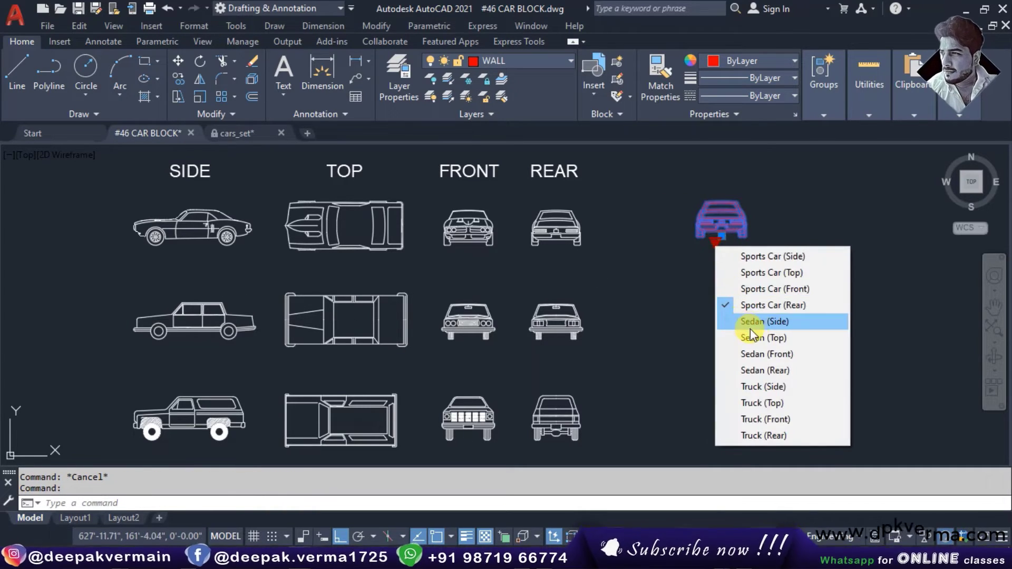
- Switch the block to Sedan (Side), then Sedan (Top), and move it to layer 0
click(774, 320)
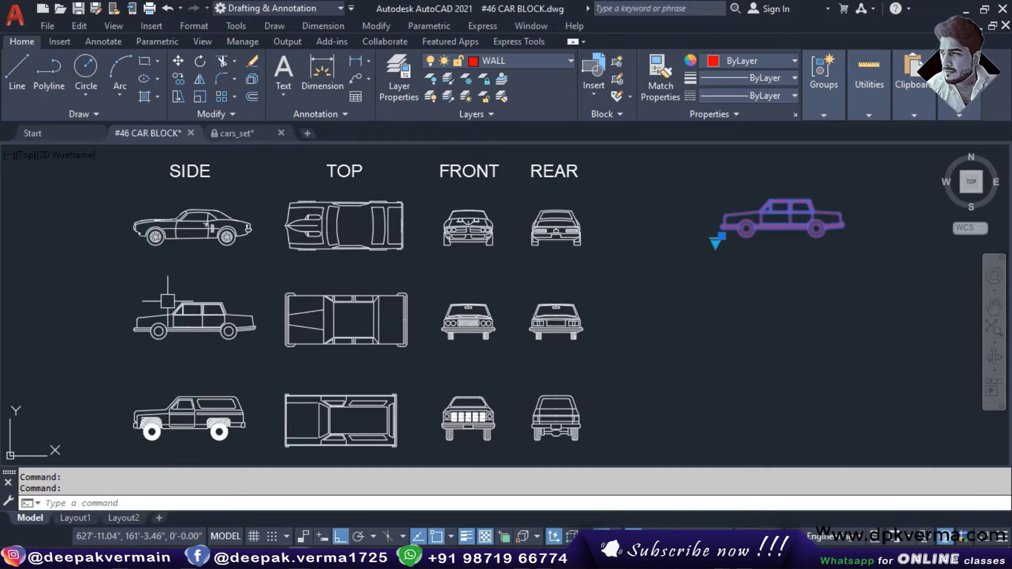
key(Escape)
click(762, 225)
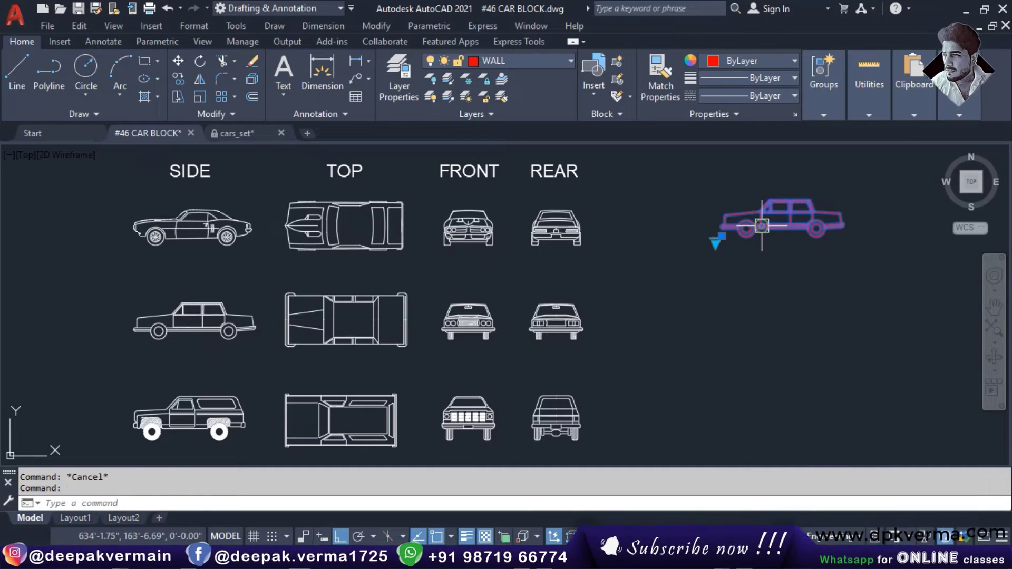
click(712, 241)
click(744, 329)
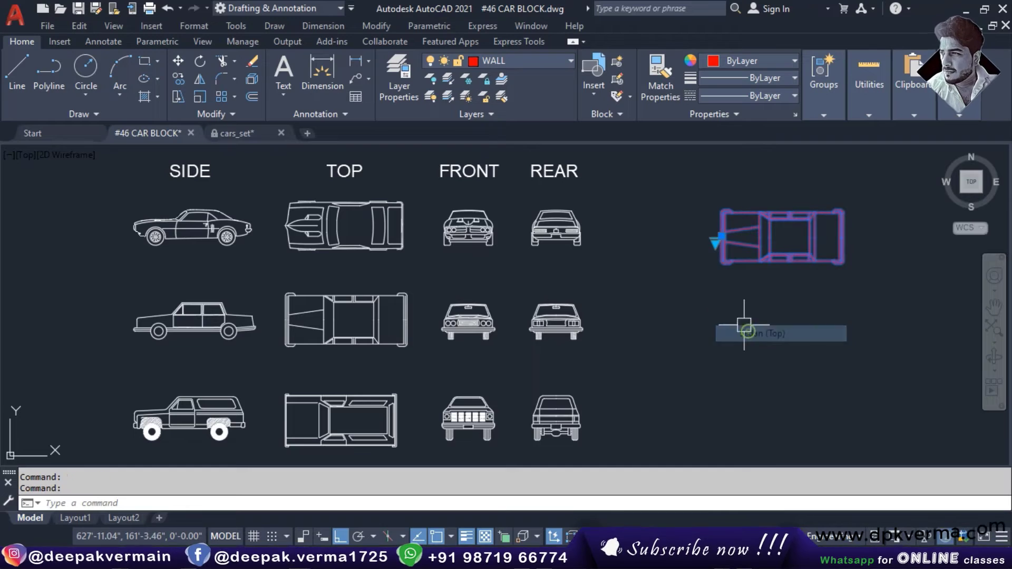
click(498, 62)
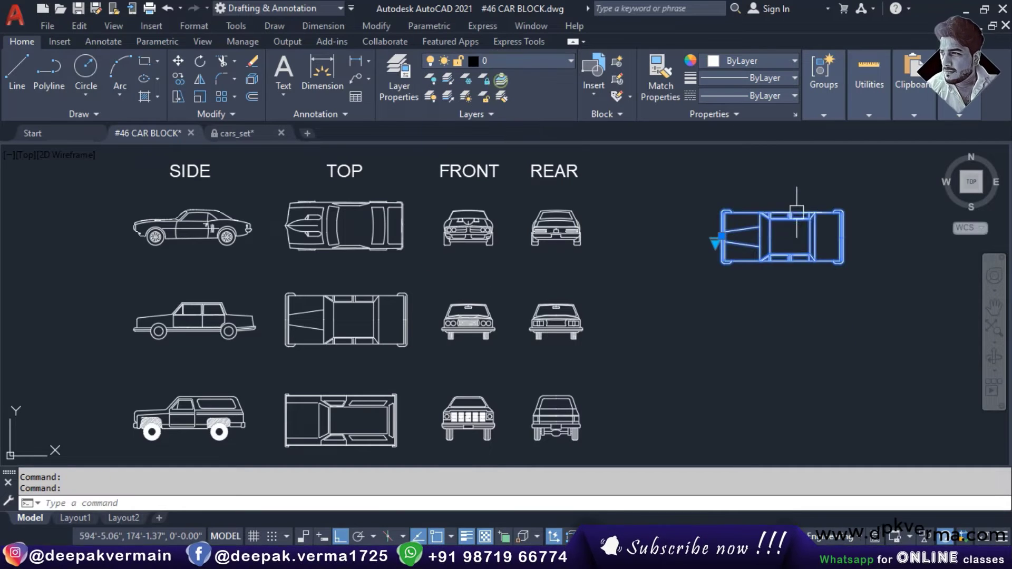
- Switch the block to Sedan (Front), then Truck (Side)
click(716, 242)
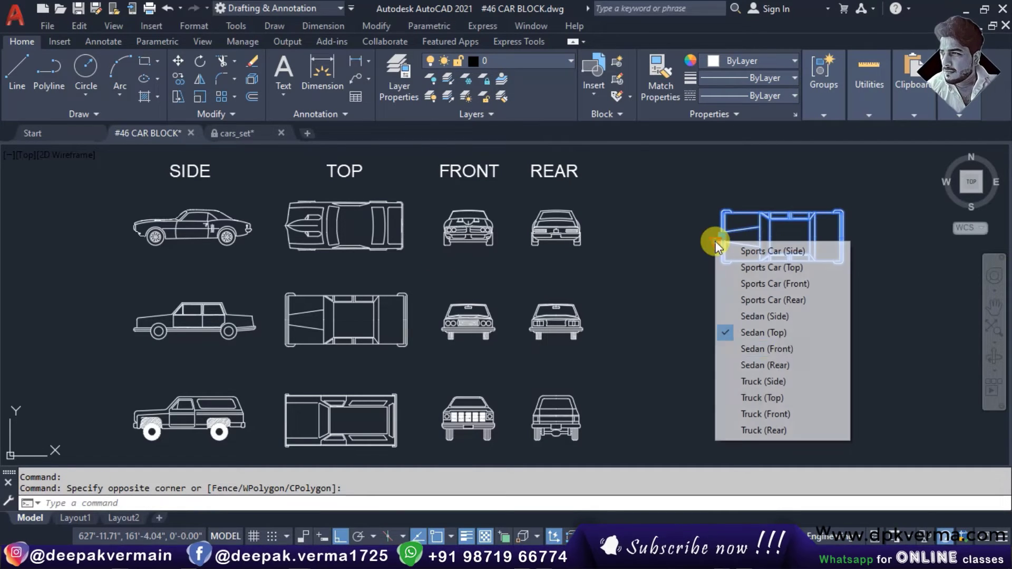
click(770, 349)
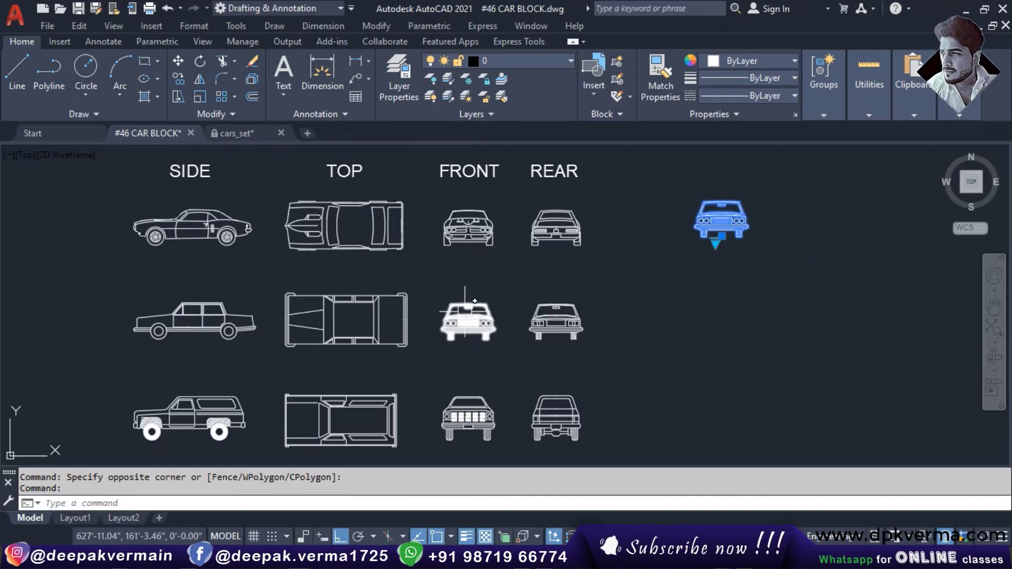
click(716, 243)
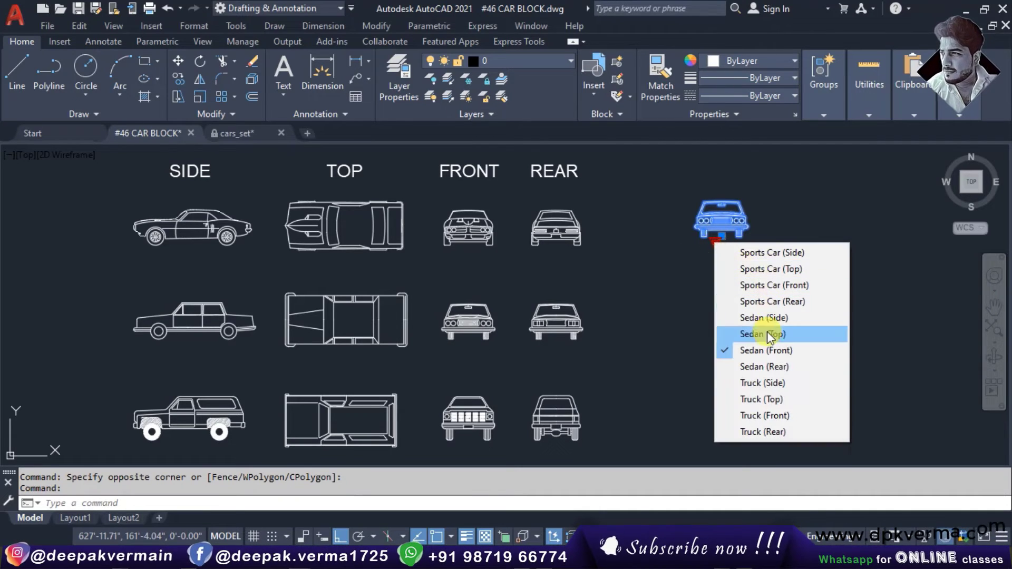
click(759, 382)
key(Escape)
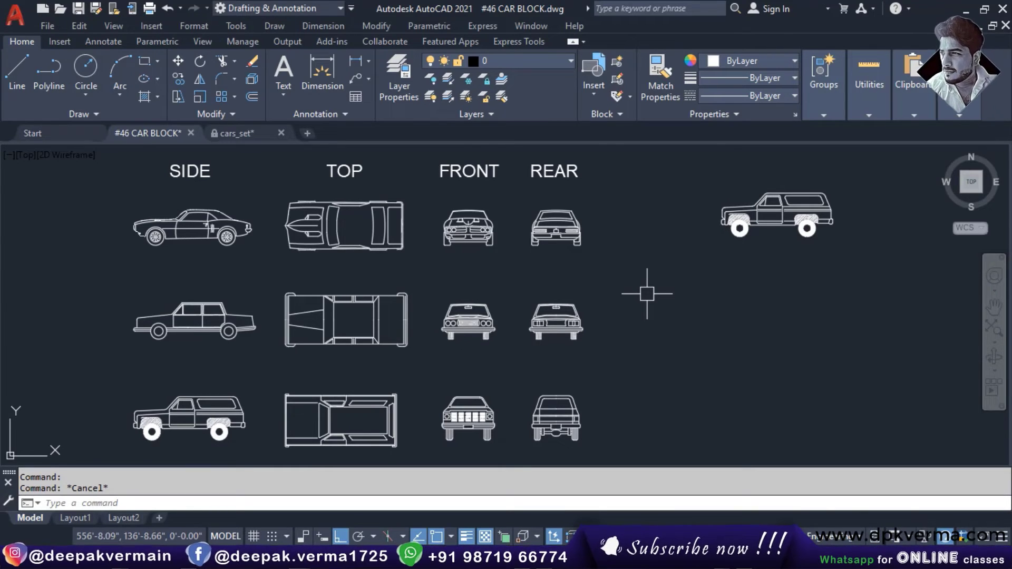
- Switch the block to Sports Car (Side), then Sports Car (Top)
click(737, 227)
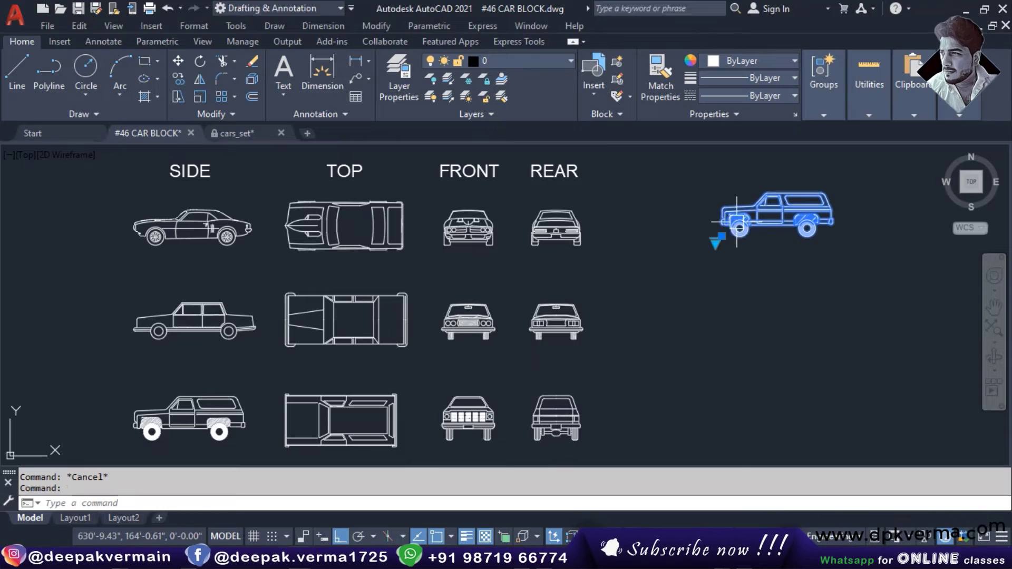
click(714, 243)
click(725, 255)
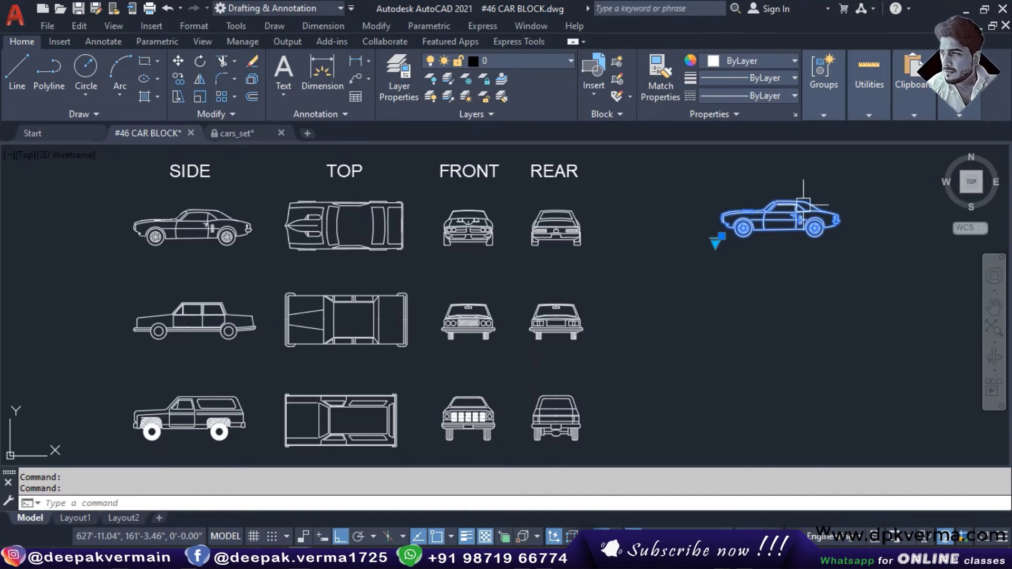
click(715, 242)
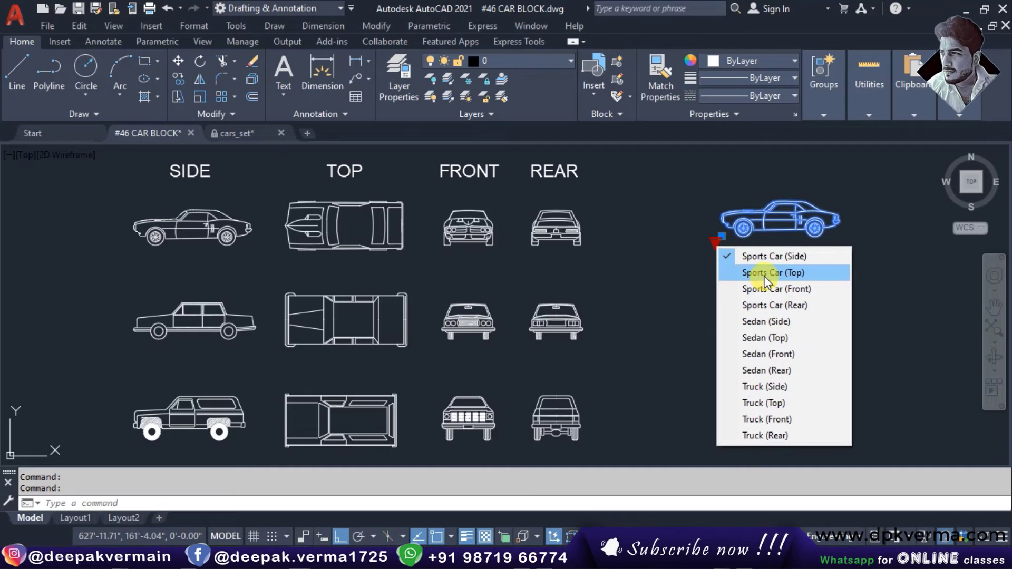
click(748, 272)
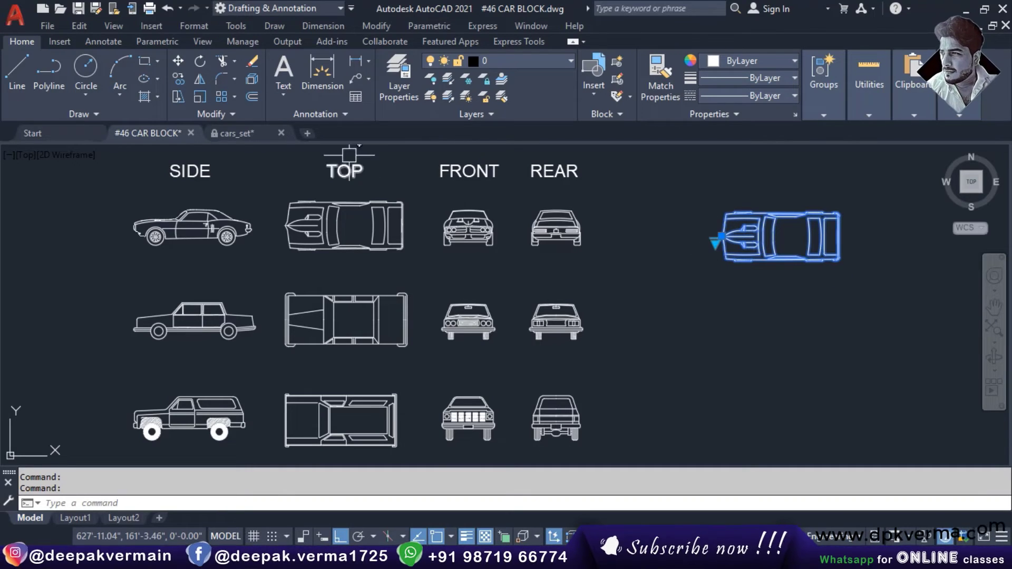
- Zoom around the car library in cars_set.dwg, then go back to #46 CAR BLOCK.dwg
click(263, 134)
scroll(377, 218, down, 3)
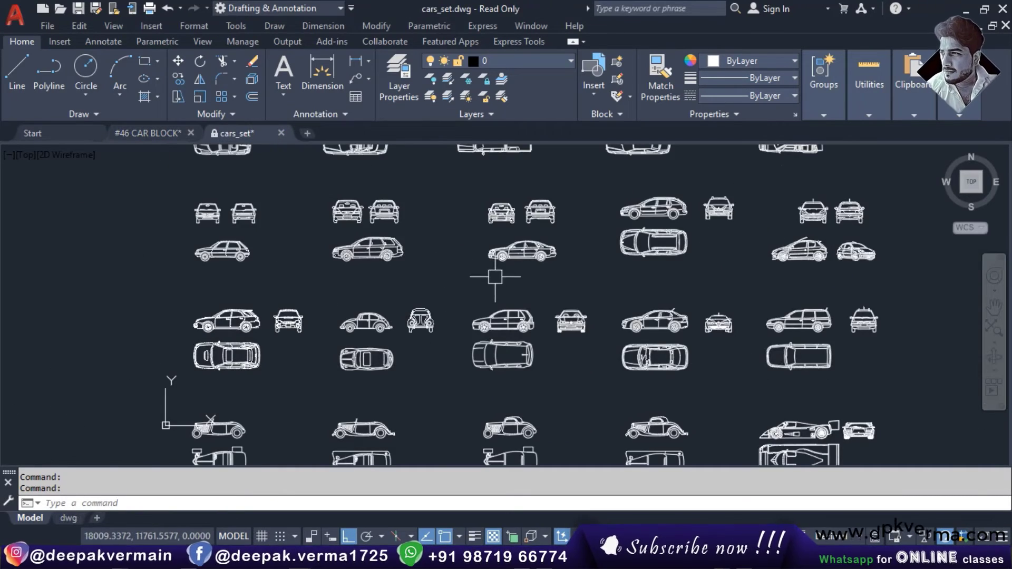
scroll(490, 276, up, 1)
scroll(596, 415, up, 4)
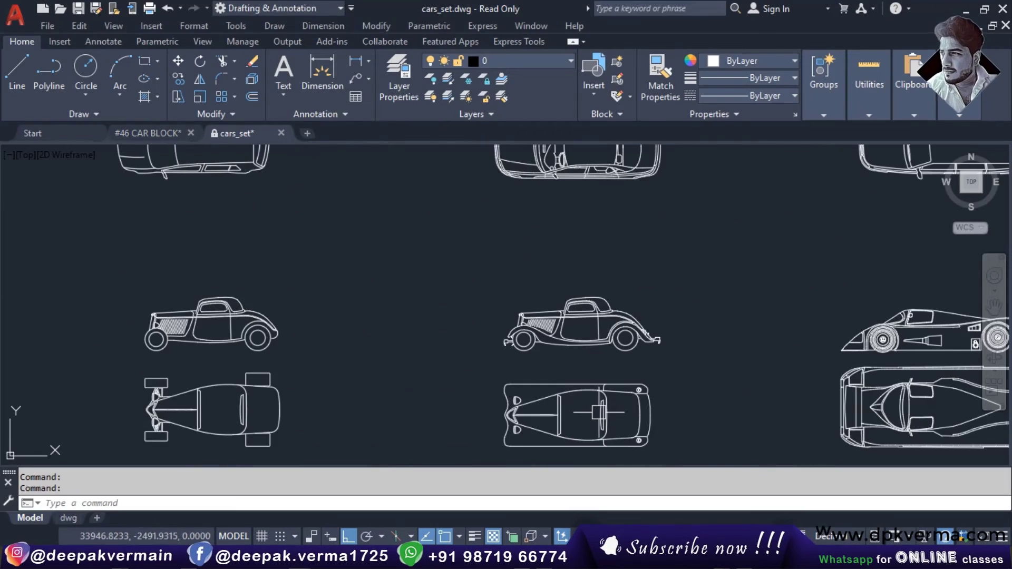
scroll(581, 328, down, 2)
scroll(103, 374, down, 2)
scroll(373, 310, down, 2)
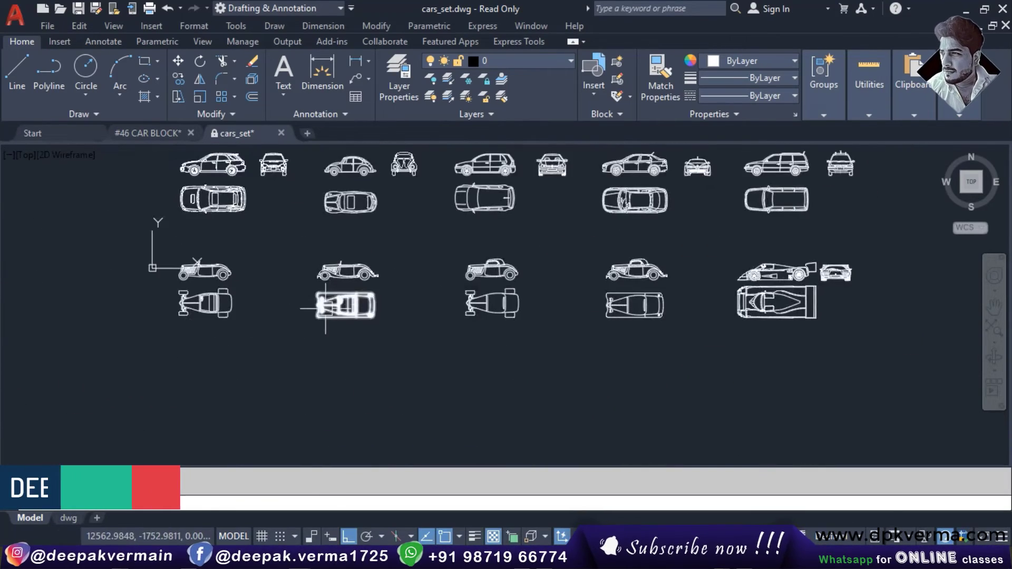
scroll(221, 314, up, 4)
scroll(367, 271, down, 4)
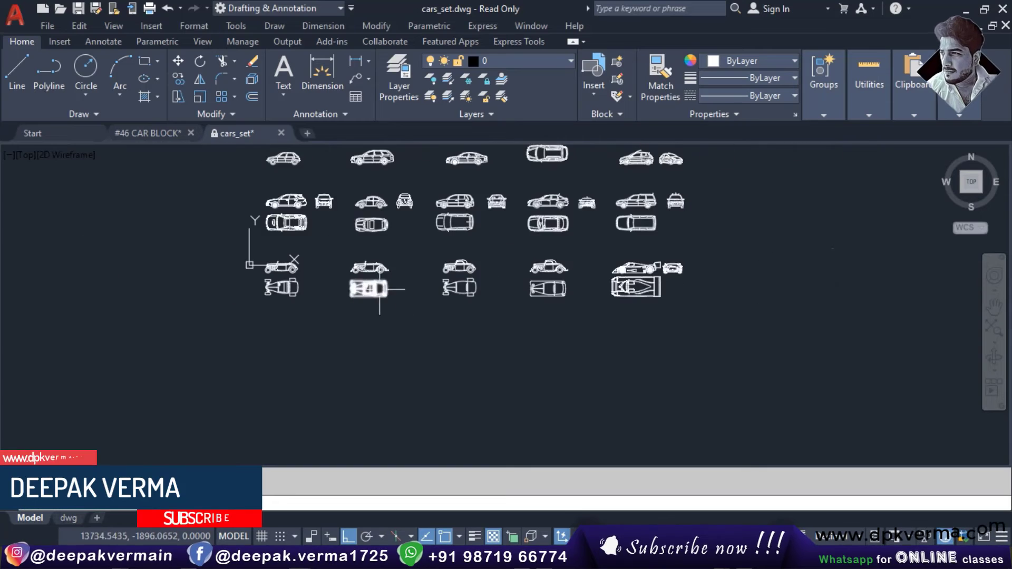
scroll(414, 294, down, 1)
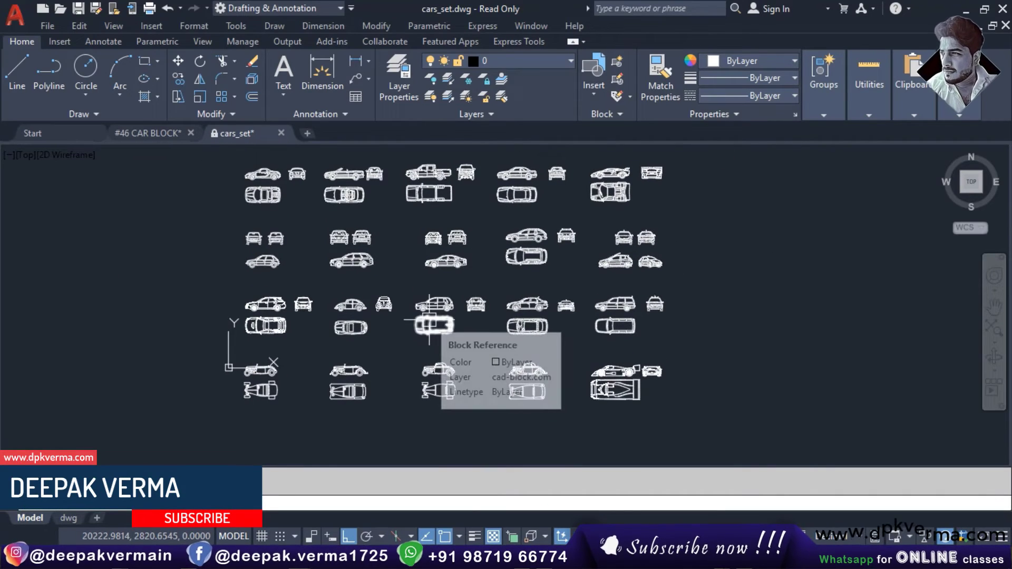
click(148, 133)
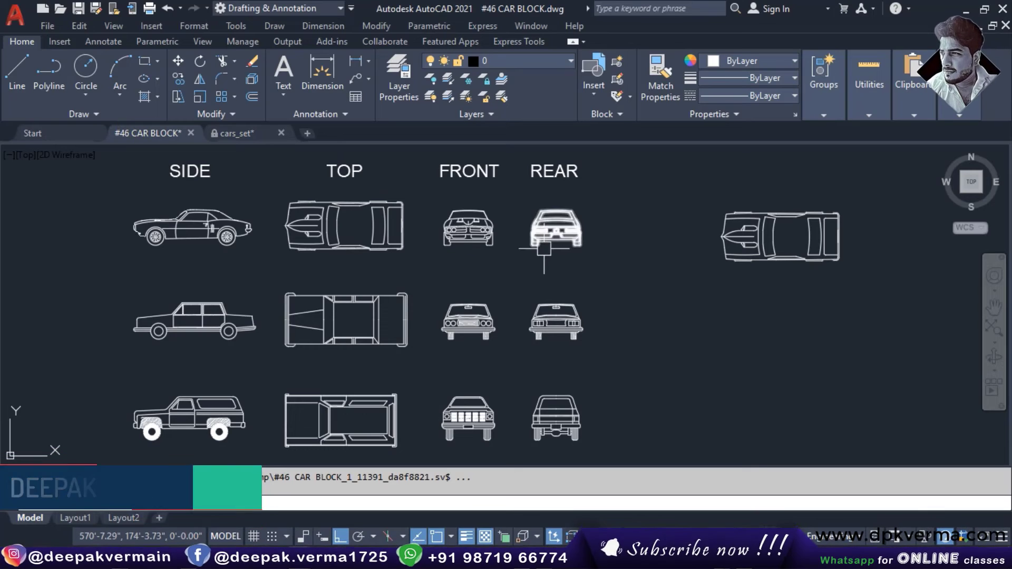
scroll(499, 248, down, 2)
mouse_move(523, 257)
middle_down()
mouse_move(482, 318)
mouse_move(469, 317)
middle_up()
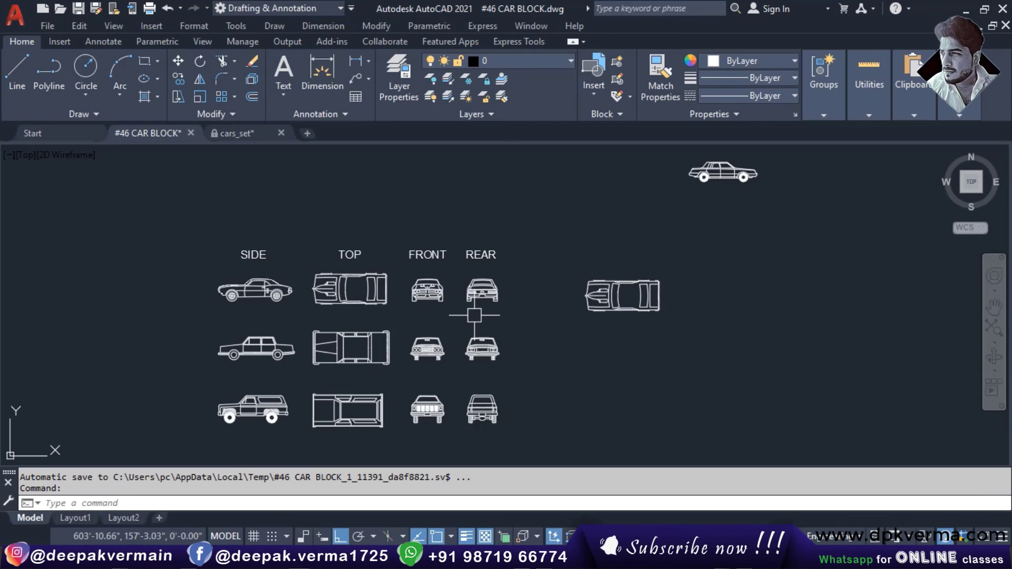
scroll(474, 315, up, 2)
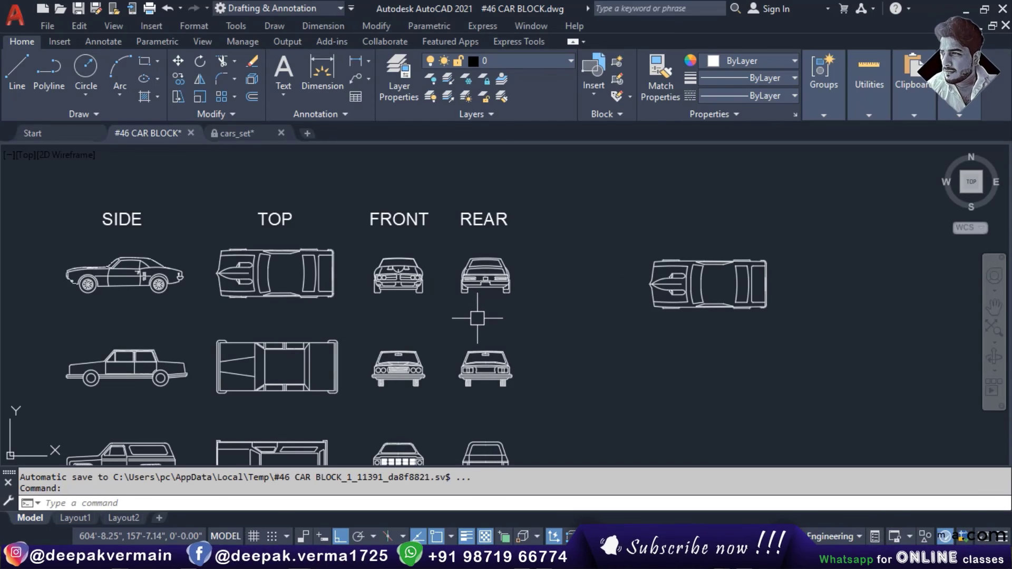